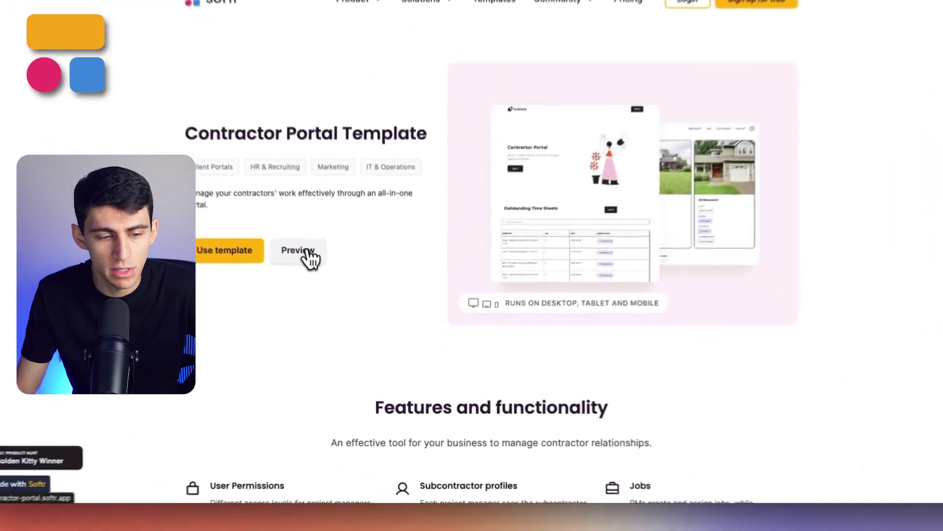
Preview the Contractor Portal template and sign in as the Subcontractor test user.
{"action": "left_click", "coordinate": [329, 292]}
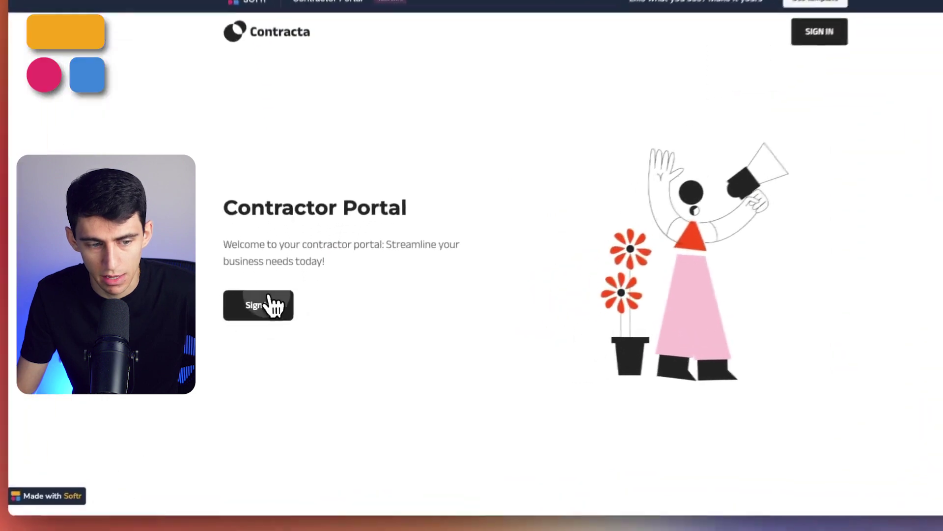
{"action": "left_click", "coordinate": [273, 325]}
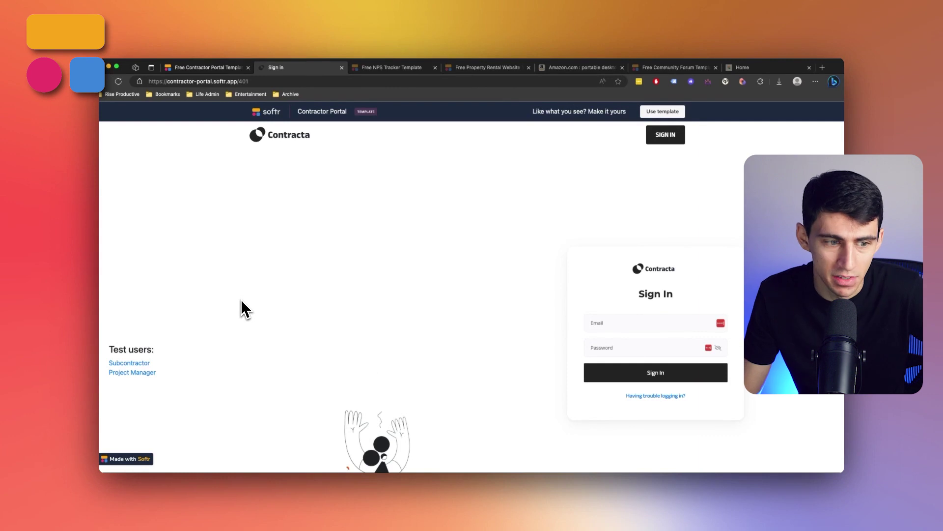
{"action": "left_click", "coordinate": [130, 364]}
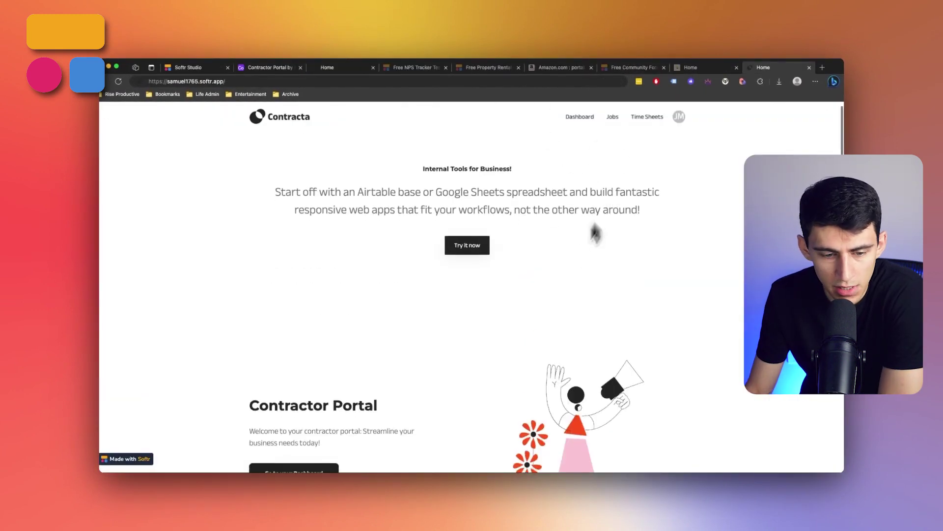
Look over the portal's home page and the subcontractor dashboard, including the job totals, Open Jobs and List of Houses sections.
{"action": "scroll", "coordinate": [432, 305], "scroll_direction": "down", "scroll_amount": 3}
{"action": "scroll", "coordinate": [563, 304], "scroll_direction": "up", "scroll_amount": 3}
{"action": "scroll", "coordinate": [431, 316], "scroll_direction": "down", "scroll_amount": 3}
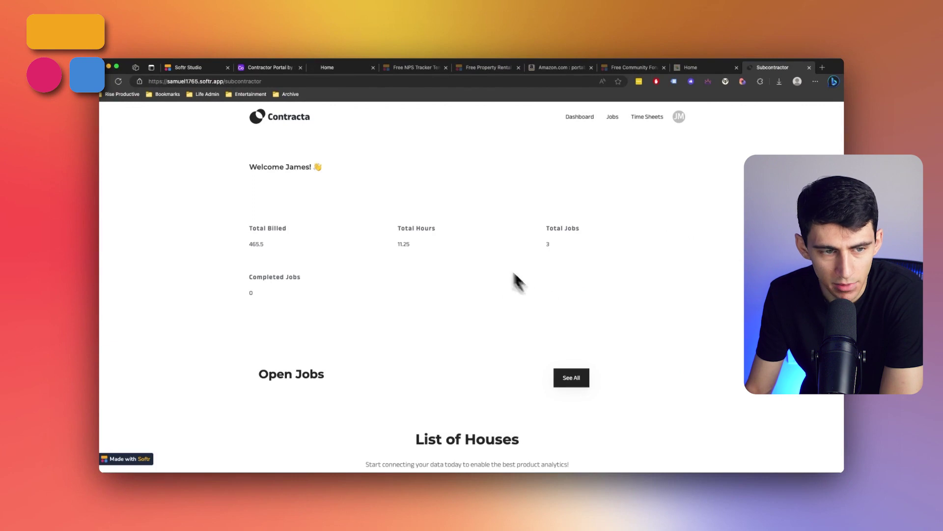
{"action": "scroll", "coordinate": [516, 268], "scroll_direction": "down", "scroll_amount": 3}
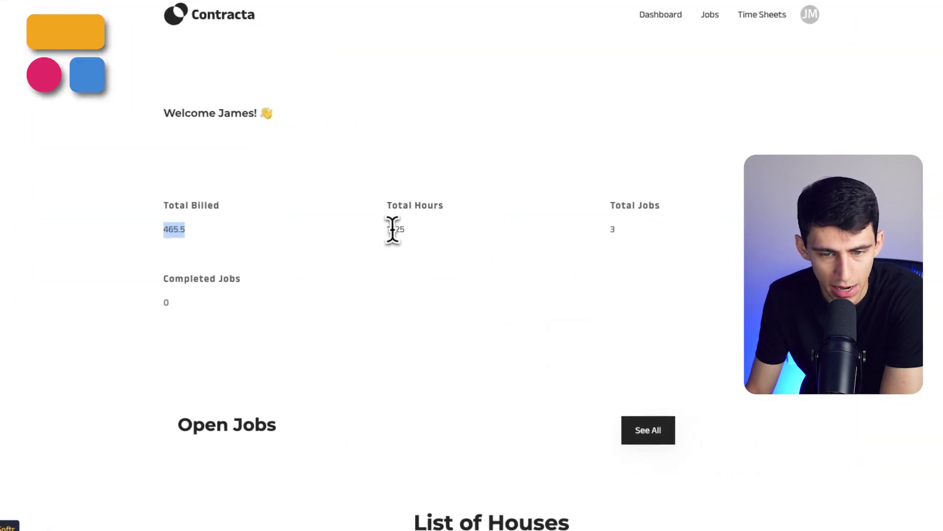
{"action": "scroll", "coordinate": [428, 333], "scroll_direction": "down", "scroll_amount": 1}
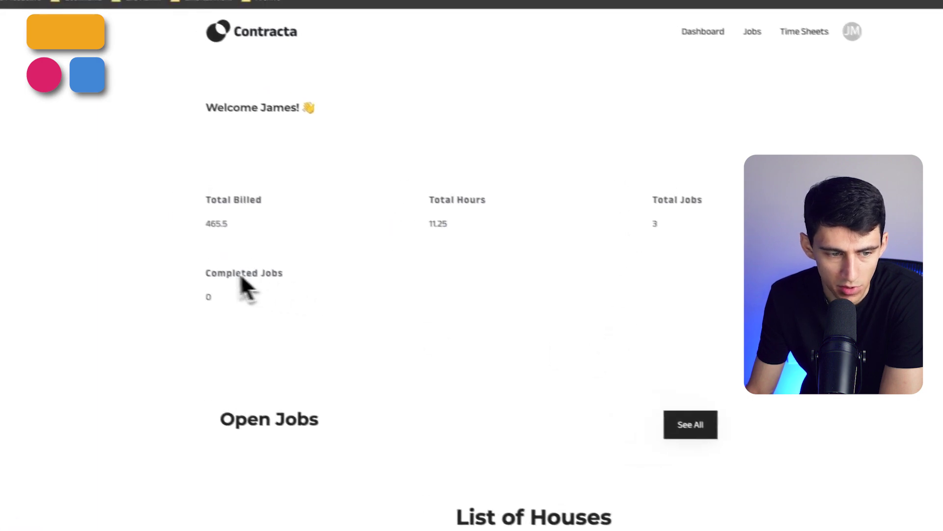
{"action": "scroll", "coordinate": [221, 288], "scroll_direction": "down", "scroll_amount": 3}
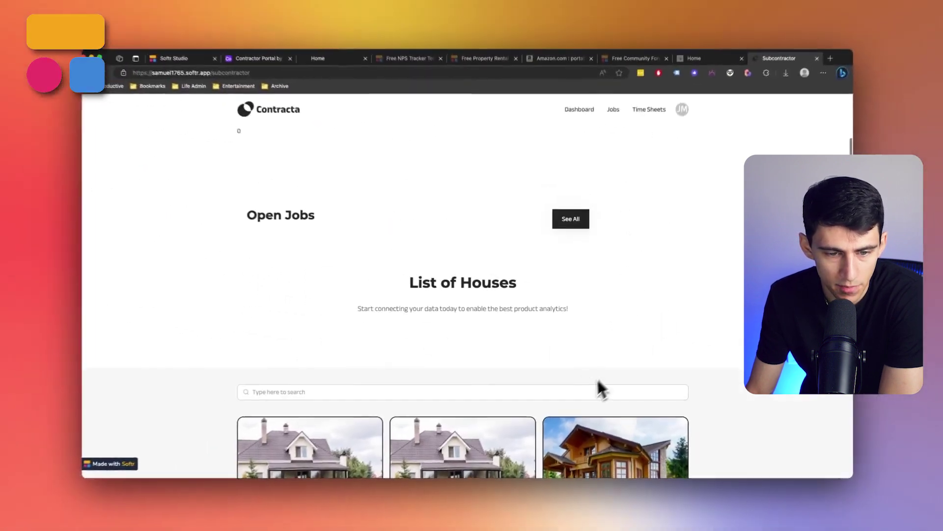
{"action": "scroll", "coordinate": [613, 312], "scroll_direction": "down", "scroll_amount": 5}
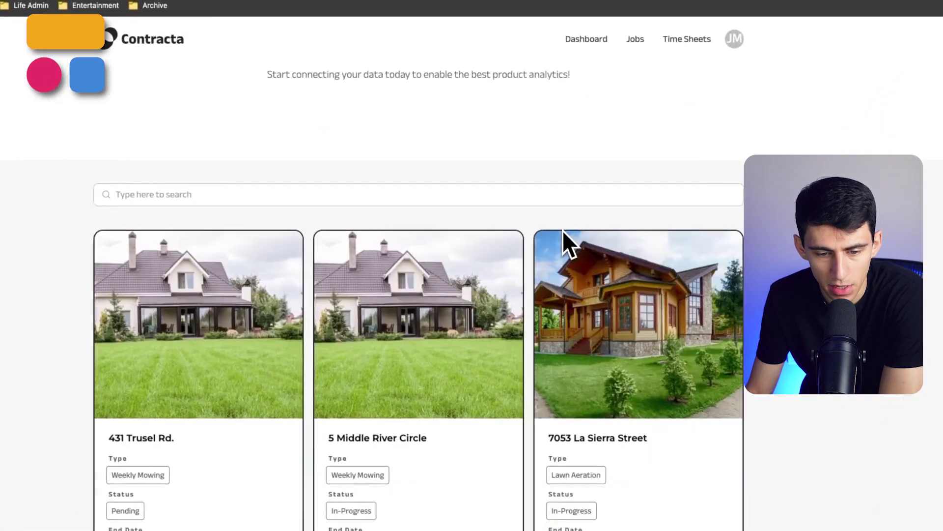
{"action": "scroll", "coordinate": [562, 229], "scroll_direction": "down", "scroll_amount": 3}
{"action": "scroll", "coordinate": [613, 204], "scroll_direction": "up", "scroll_amount": 3}
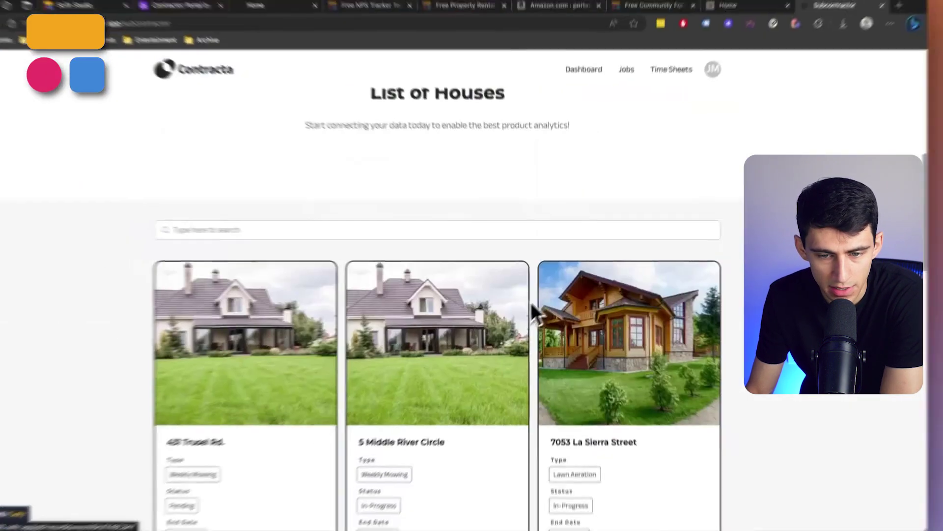
{"action": "scroll", "coordinate": [511, 299], "scroll_direction": "down", "scroll_amount": 4}
{"action": "scroll", "coordinate": [482, 324], "scroll_direction": "up", "scroll_amount": 2}
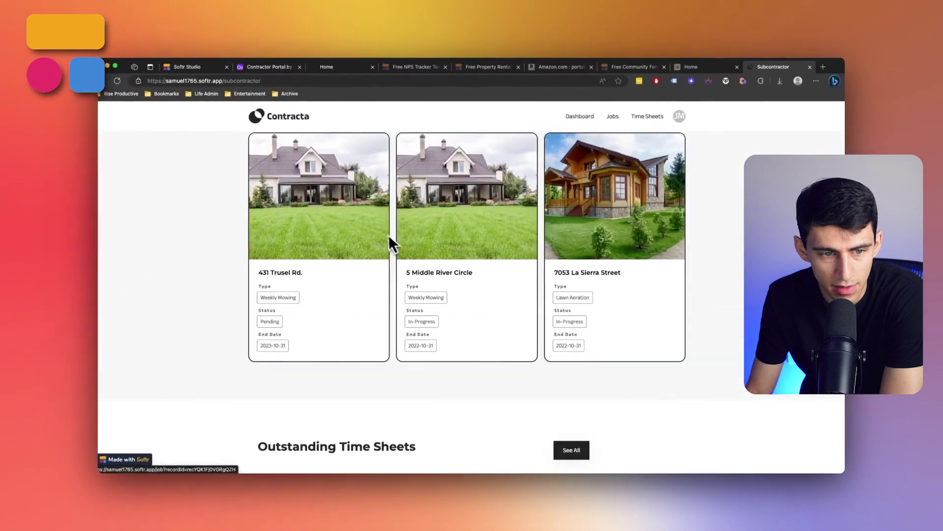
Switch to the Contractor Portal base in Airtable, show the Jobs table and select its Description to Start Date cells.
{"action": "left_click", "coordinate": [238, 67]}
{"action": "left_click", "coordinate": [137, 130]}
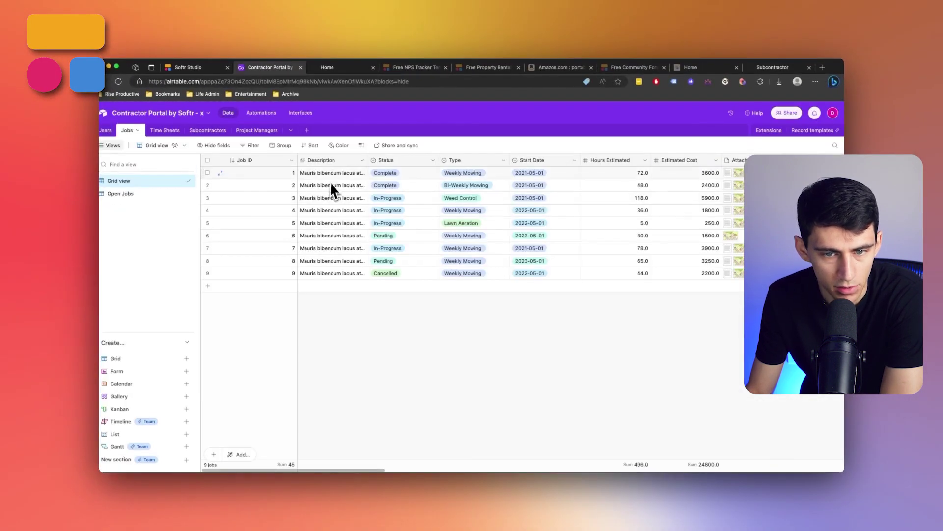
{"action": "left_click_drag", "start_coordinate": [330, 174], "coordinate": [509, 246]}
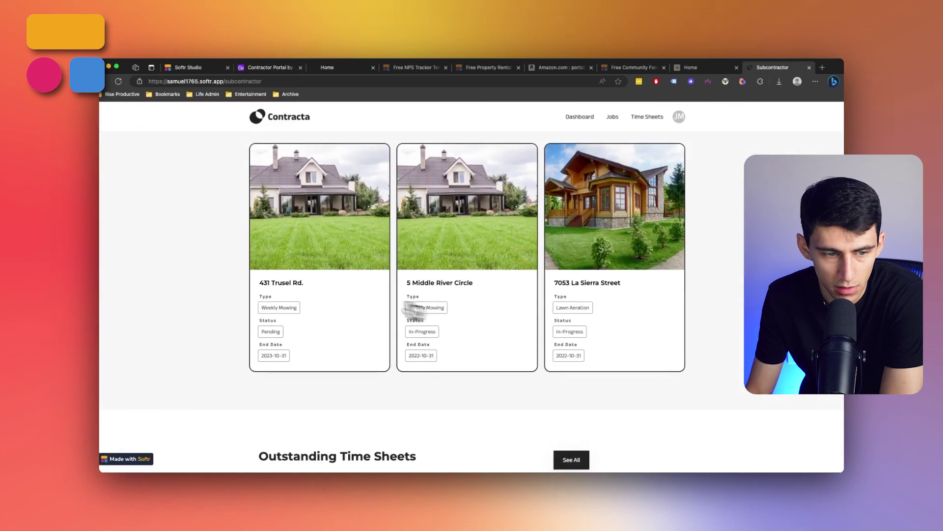
Open the first house in the subcontractor portal's list and review its status, assigned subcontractor, dates, type, hours and billing.
{"action": "scroll", "coordinate": [393, 295], "scroll_direction": "up", "scroll_amount": 3}
{"action": "left_click", "coordinate": [356, 299]}
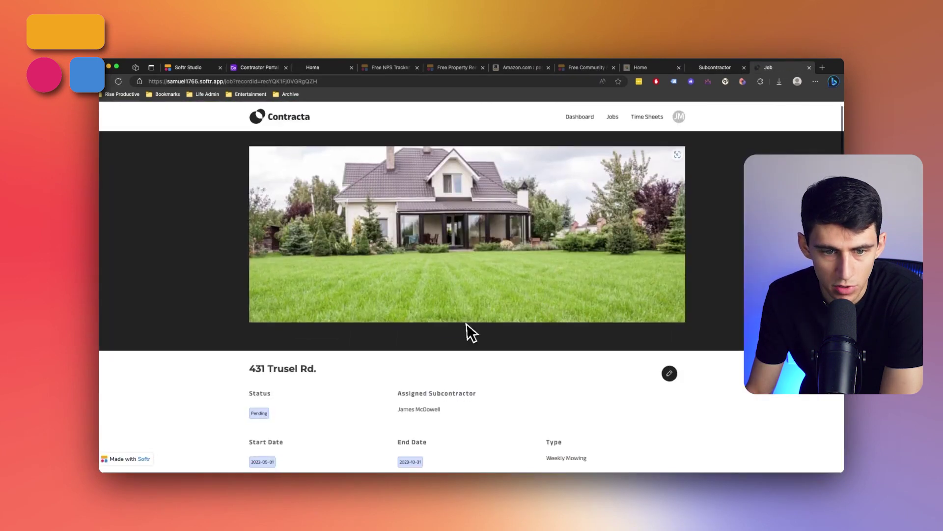
{"action": "scroll", "coordinate": [467, 330], "scroll_direction": "down", "scroll_amount": 5}
{"action": "scroll", "coordinate": [443, 302], "scroll_direction": "down", "scroll_amount": 2}
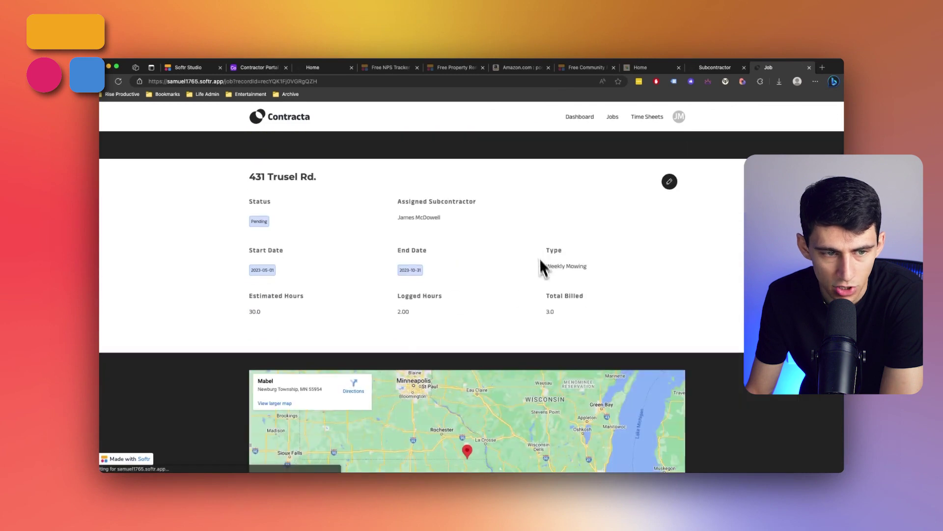
{"action": "scroll", "coordinate": [284, 201], "scroll_direction": "up", "scroll_amount": 1}
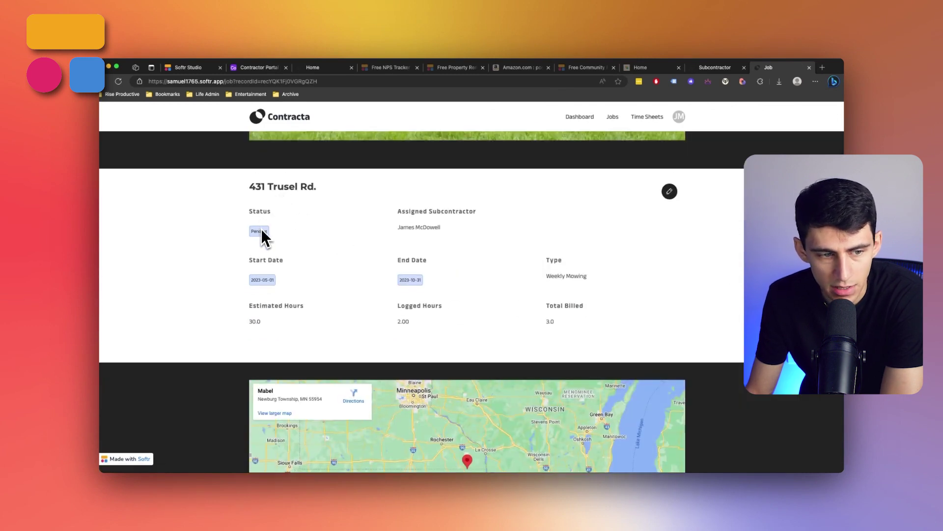
{"action": "scroll", "coordinate": [536, 236], "scroll_direction": "down", "scroll_amount": 1}
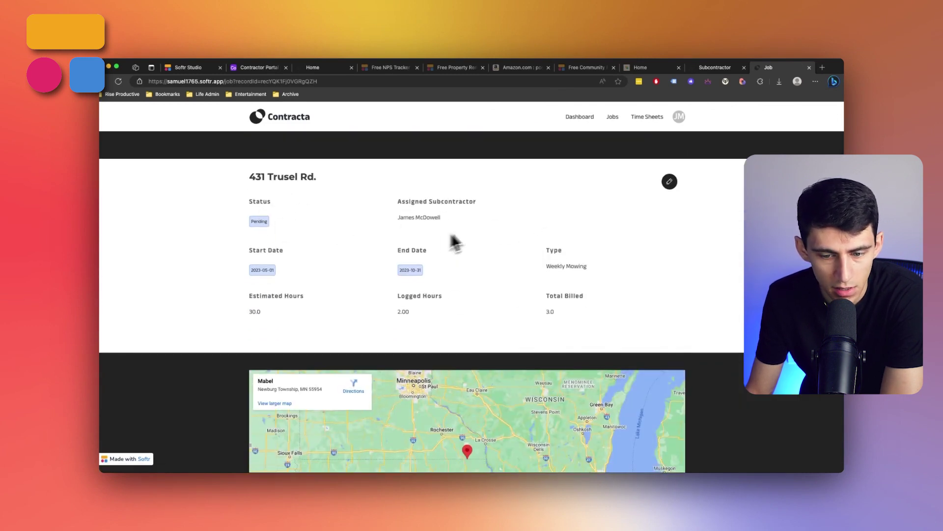
{"action": "scroll", "coordinate": [438, 241], "scroll_direction": "down", "scroll_amount": 1}
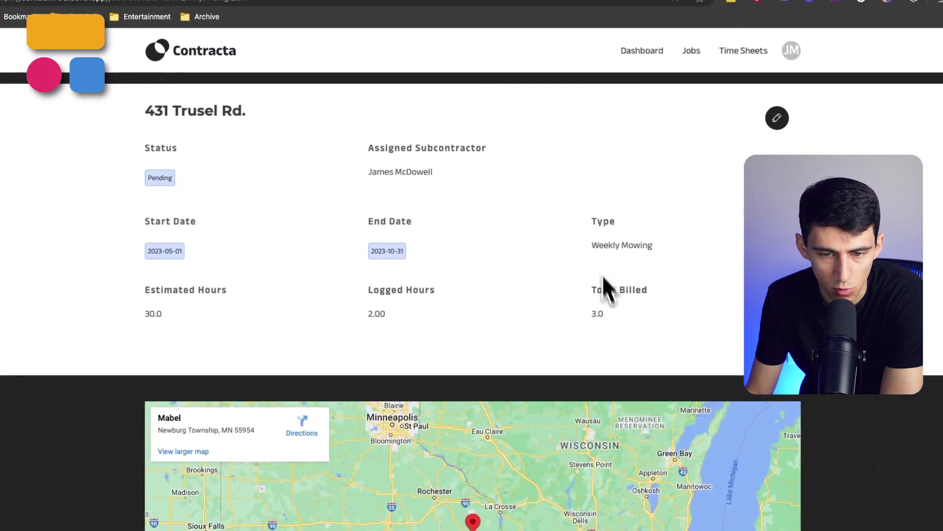
{"action": "scroll", "coordinate": [609, 285], "scroll_direction": "down", "scroll_amount": 1}
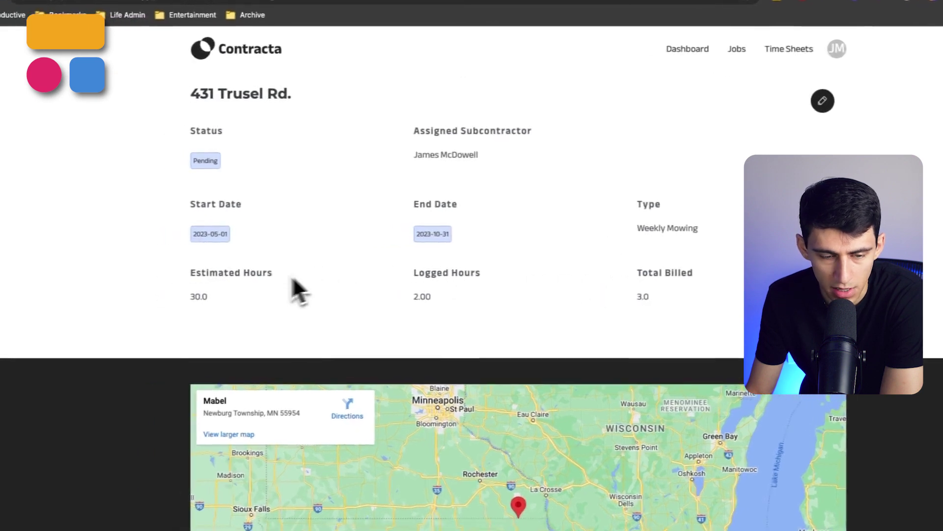
{"action": "scroll", "coordinate": [729, 256], "scroll_direction": "down", "scroll_amount": 5}
{"action": "scroll", "coordinate": [540, 339], "scroll_direction": "up", "scroll_amount": 3}
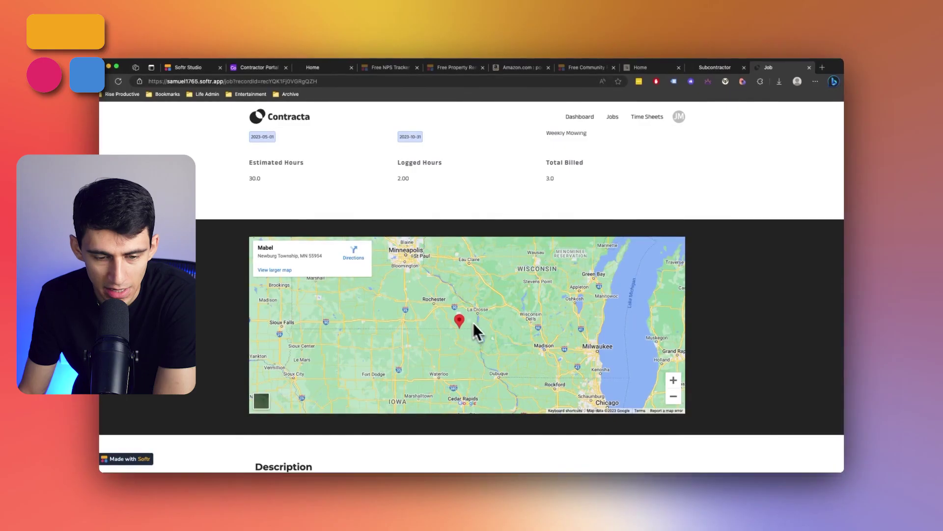
Examine the job's map, description, attachments and Time Sheets sections.
{"action": "scroll", "coordinate": [497, 325], "scroll_direction": "down", "scroll_amount": 1}
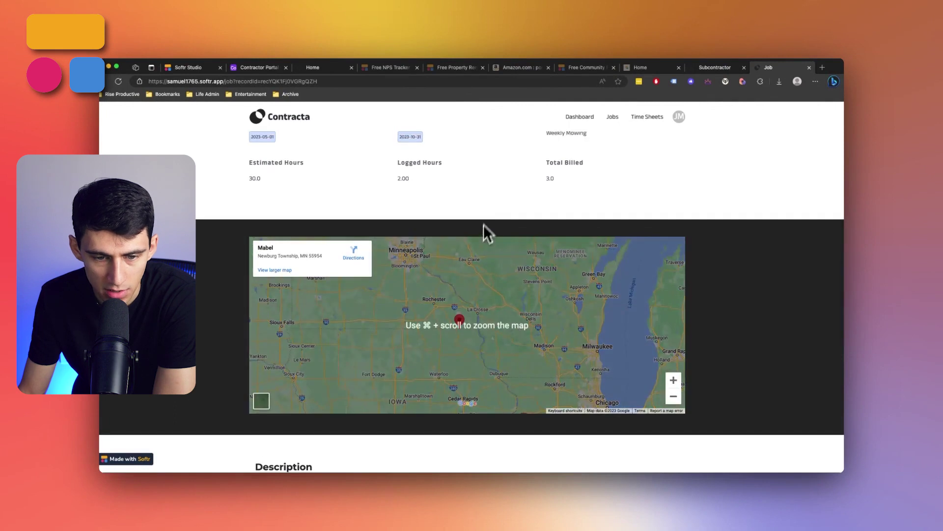
{"action": "scroll", "coordinate": [484, 225], "scroll_direction": "down", "scroll_amount": 1}
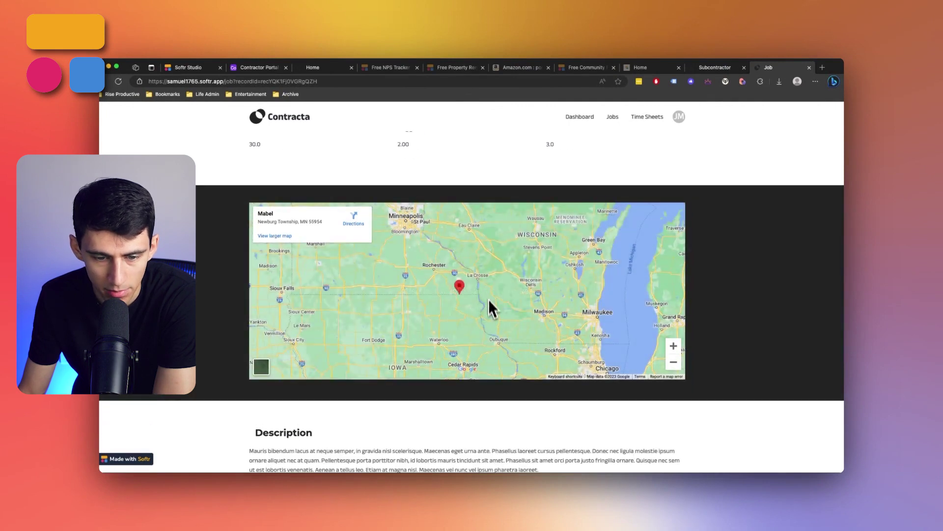
{"action": "scroll", "coordinate": [347, 245], "scroll_direction": "down", "scroll_amount": 5}
{"action": "scroll", "coordinate": [362, 258], "scroll_direction": "down", "scroll_amount": 2}
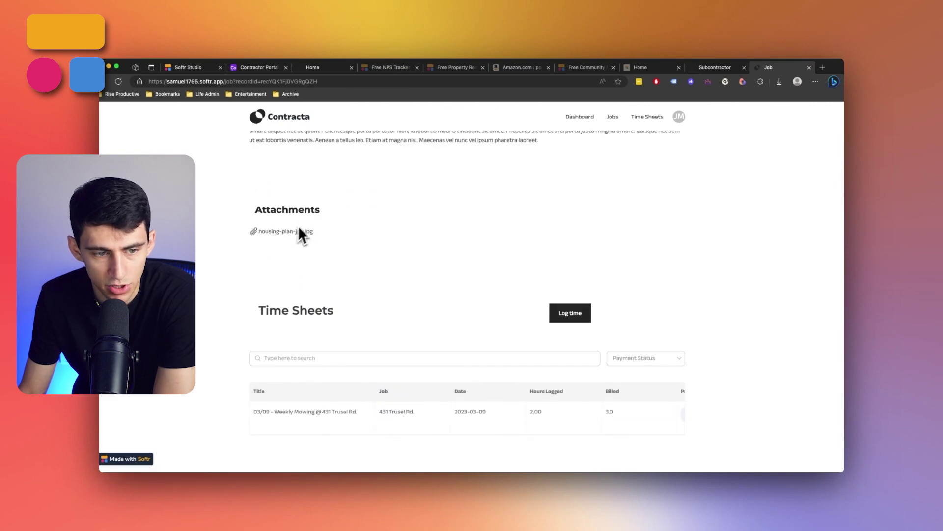
{"action": "scroll", "coordinate": [516, 245], "scroll_direction": "down", "scroll_amount": 1}
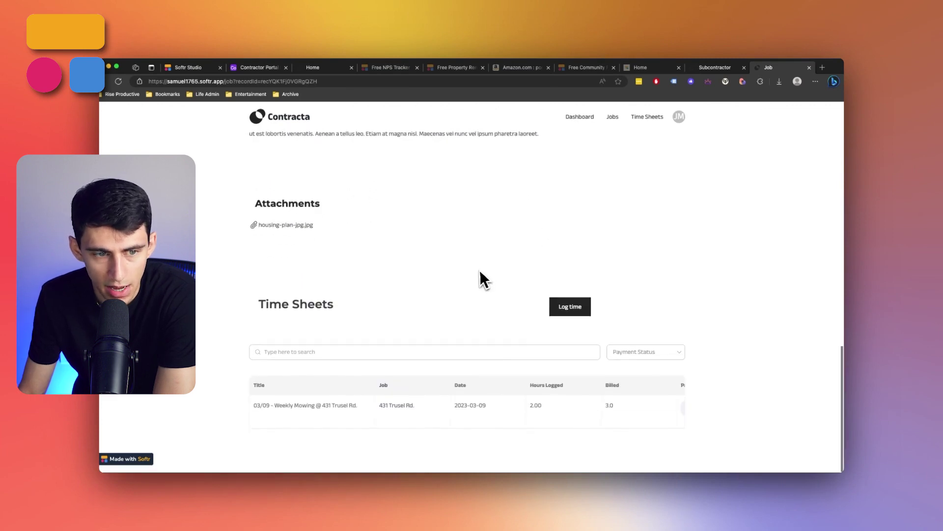
{"action": "scroll", "coordinate": [459, 261], "scroll_direction": "up", "scroll_amount": 1}
{"action": "scroll", "coordinate": [453, 258], "scroll_direction": "down", "scroll_amount": 1}
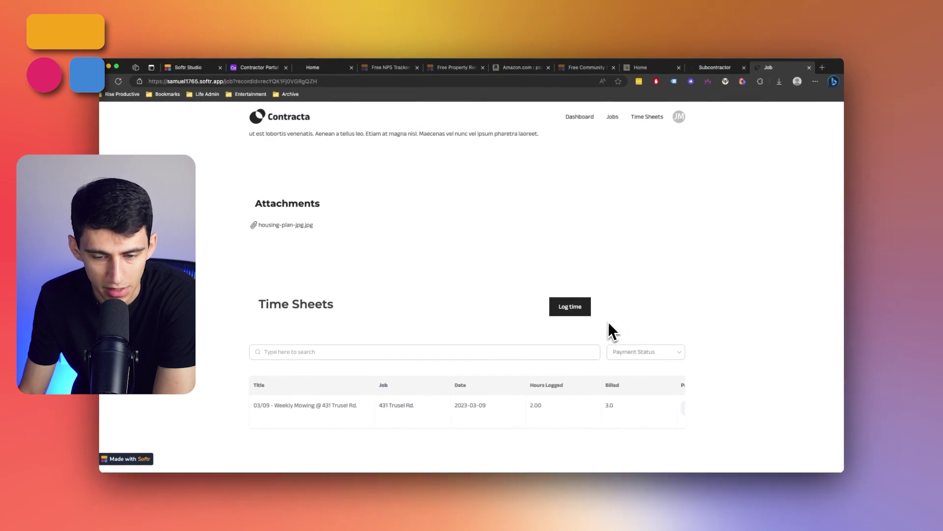
Check the Payment Status filter options under Time Sheets and open the job's time sheet entry.
{"action": "left_click", "coordinate": [614, 352]}
{"action": "left_click", "coordinate": [624, 385]}
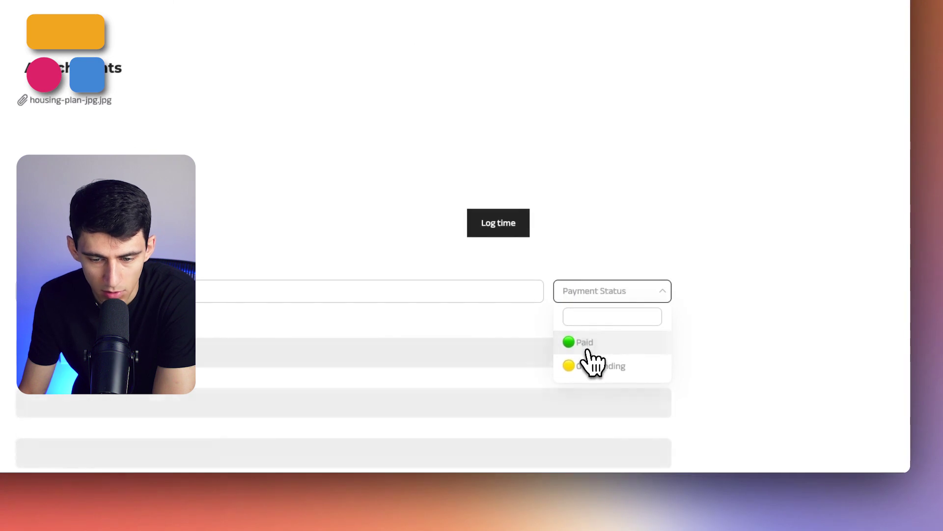
{"action": "left_click", "coordinate": [588, 298]}
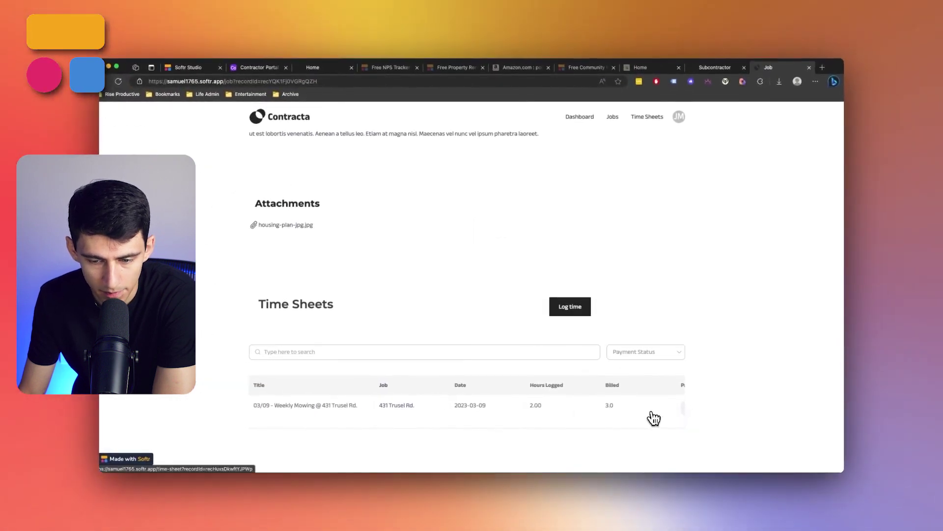
{"action": "left_click", "coordinate": [653, 416]}
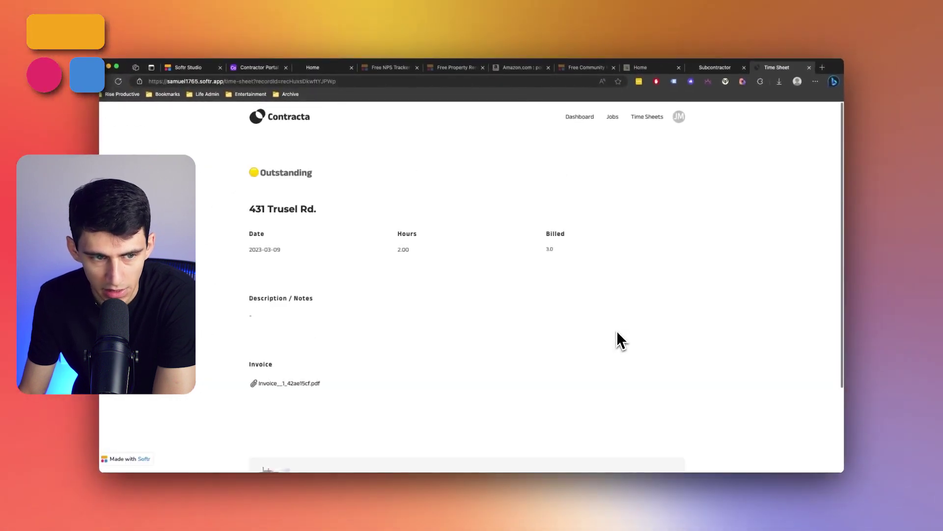
Review the time sheet's payment status, date, hours, billed amount, notes, invoice and linked job.
{"action": "scroll", "coordinate": [561, 325], "scroll_direction": "down", "scroll_amount": 3}
{"action": "scroll", "coordinate": [491, 320], "scroll_direction": "up", "scroll_amount": 3}
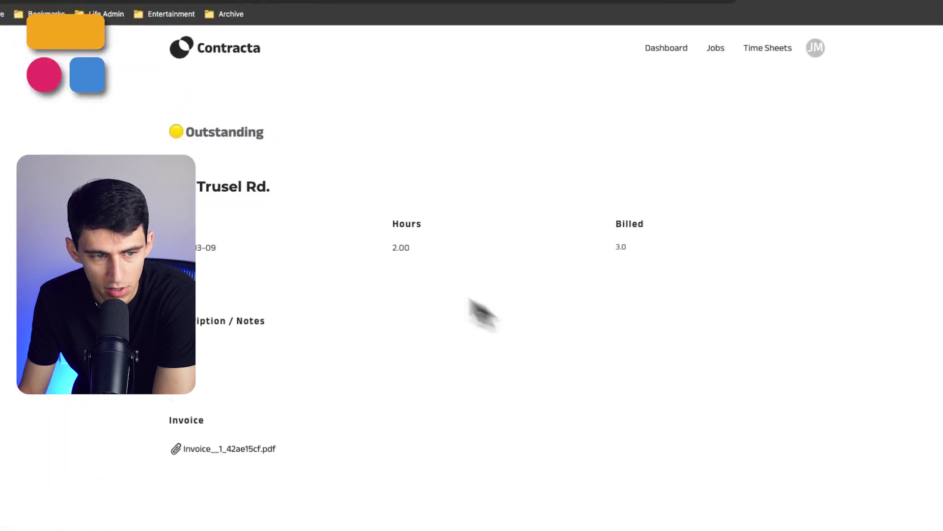
{"action": "double_click", "coordinate": [205, 133]}
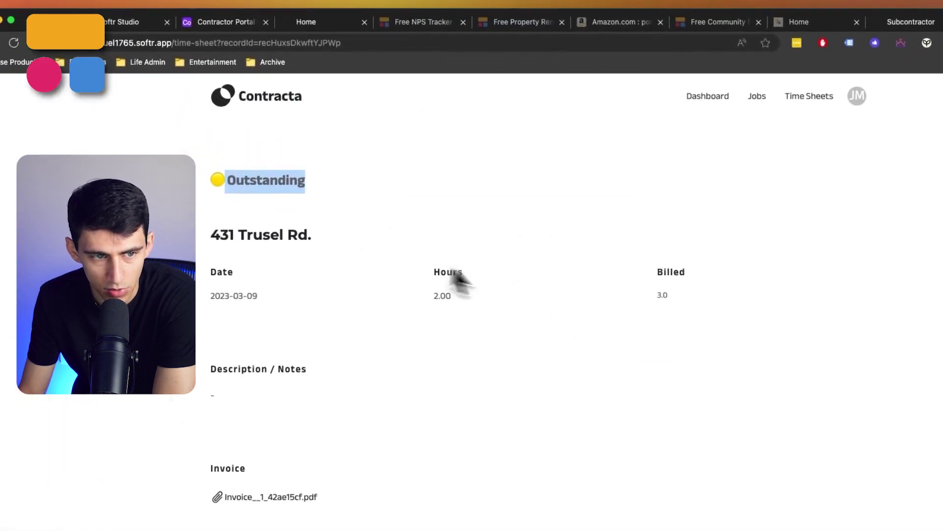
{"action": "scroll", "coordinate": [499, 263], "scroll_direction": "down", "scroll_amount": 2}
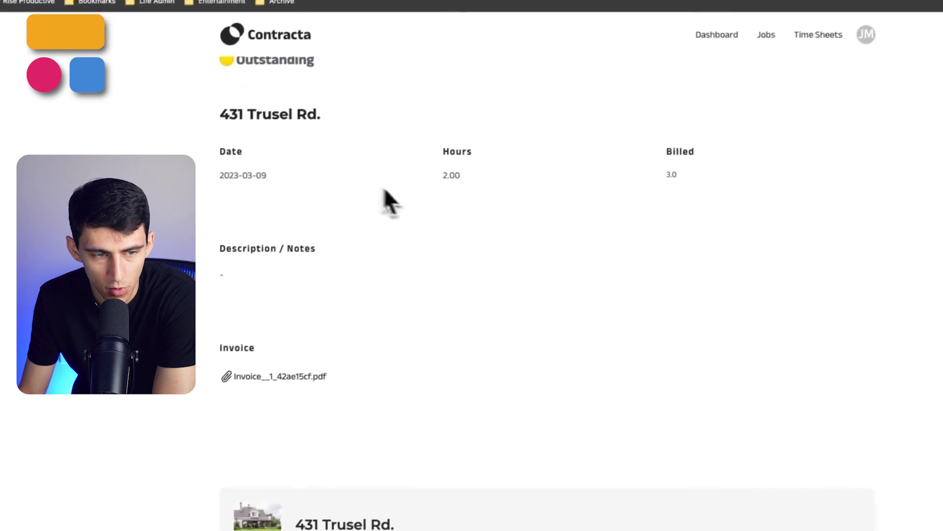
{"action": "scroll", "coordinate": [497, 219], "scroll_direction": "up", "scroll_amount": 2}
{"action": "scroll", "coordinate": [427, 193], "scroll_direction": "down", "scroll_amount": 5}
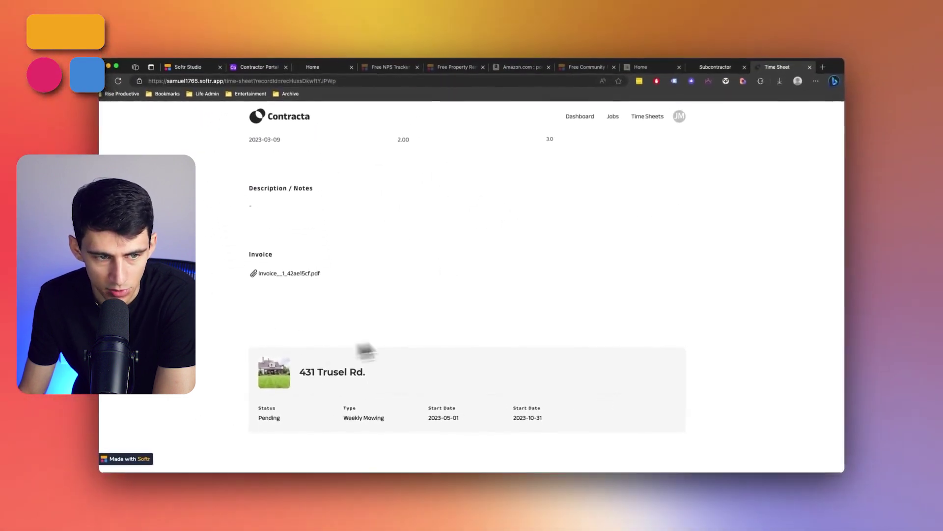
{"action": "scroll", "coordinate": [364, 351], "scroll_direction": "up", "scroll_amount": 4}
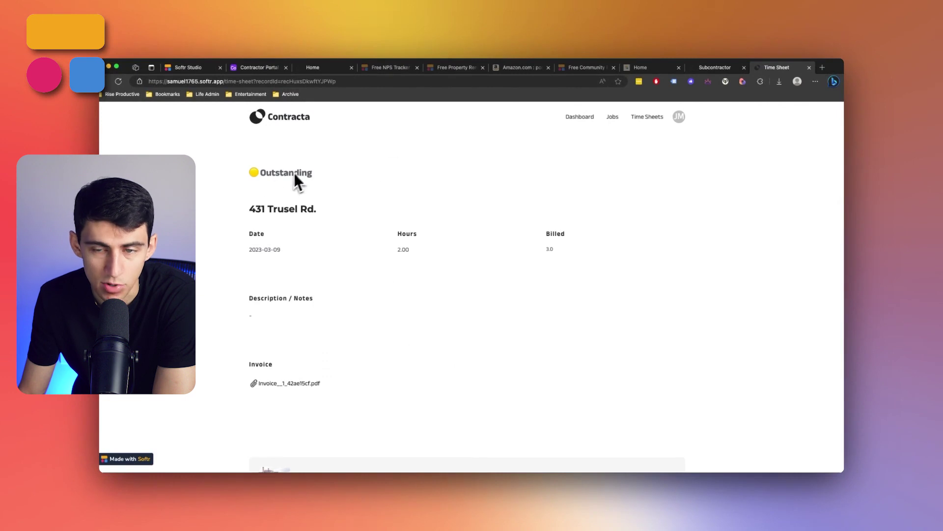
Go to the list of all time sheets and look through its entries and payment statuses.
{"action": "key", "text": "super+Left"}
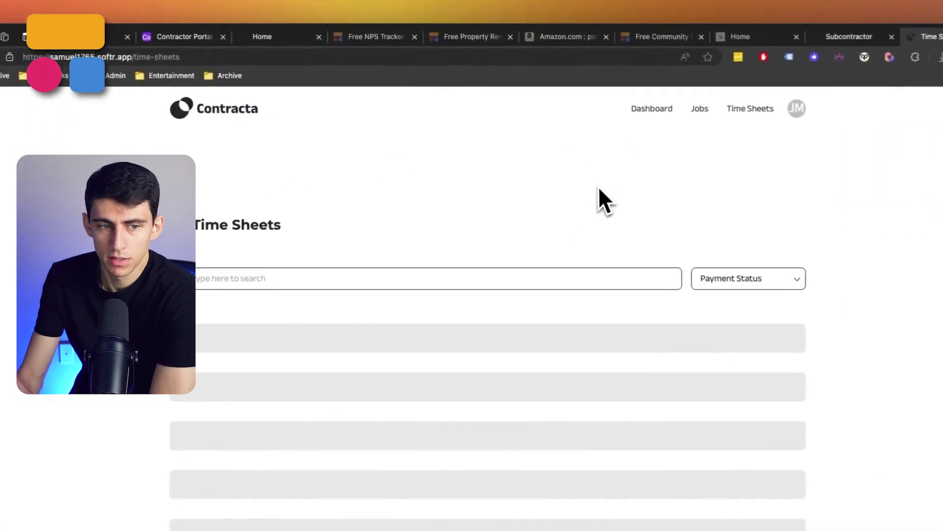
{"action": "scroll", "coordinate": [401, 253], "scroll_direction": "down", "scroll_amount": 1}
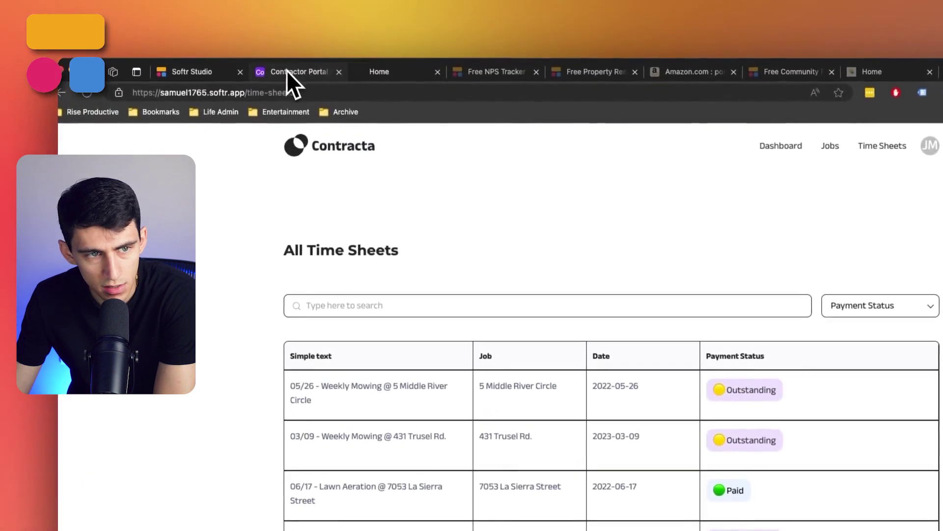
Switch to the Airtable base's time sheet records and inspect their Jobs and Hours fields.
{"action": "left_click", "coordinate": [278, 22]}
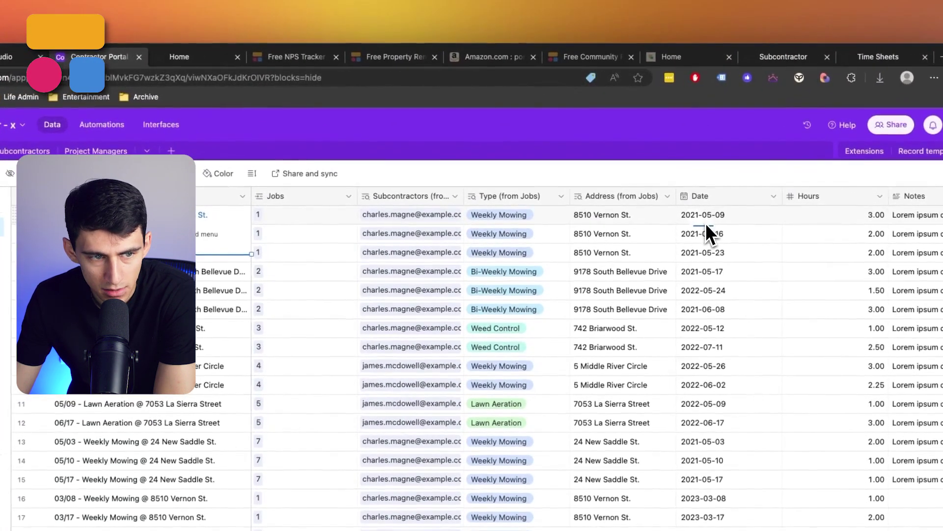
{"action": "left_click", "coordinate": [505, 219]}
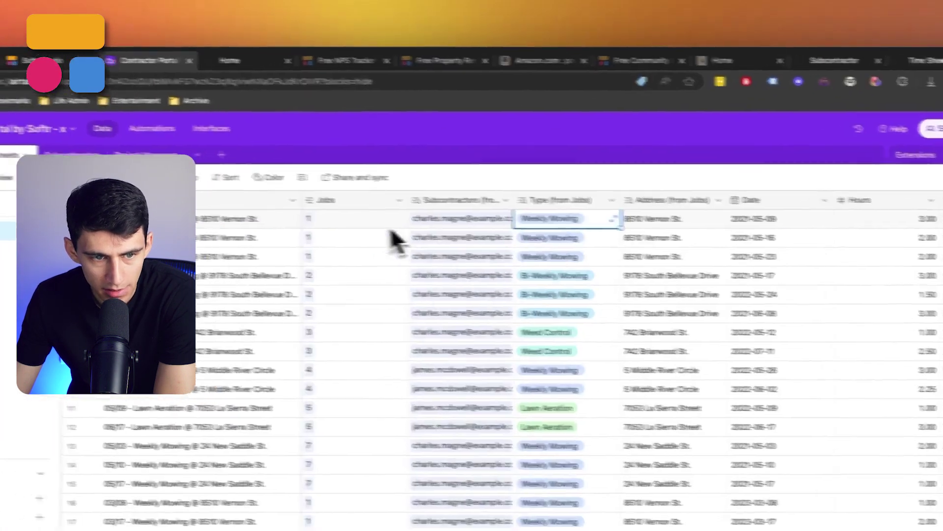
{"action": "left_click", "coordinate": [390, 222]}
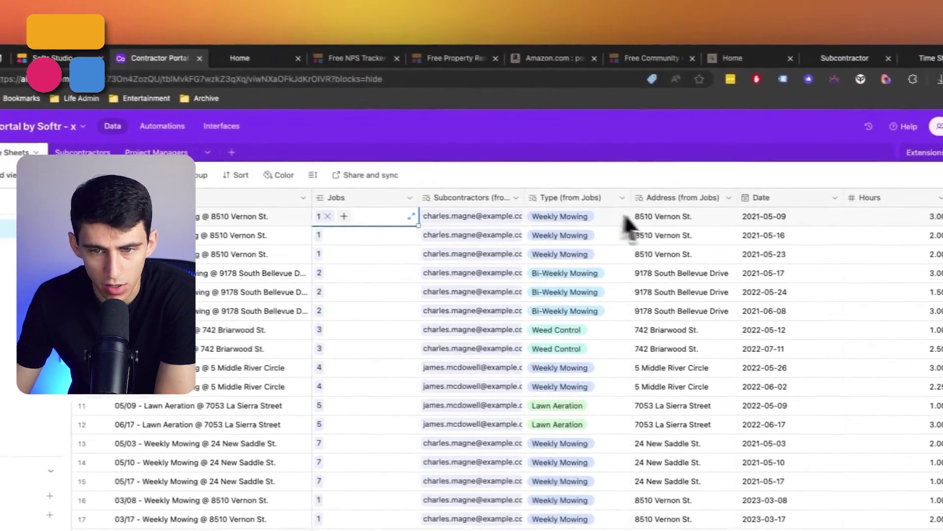
{"action": "left_click", "coordinate": [735, 225]}
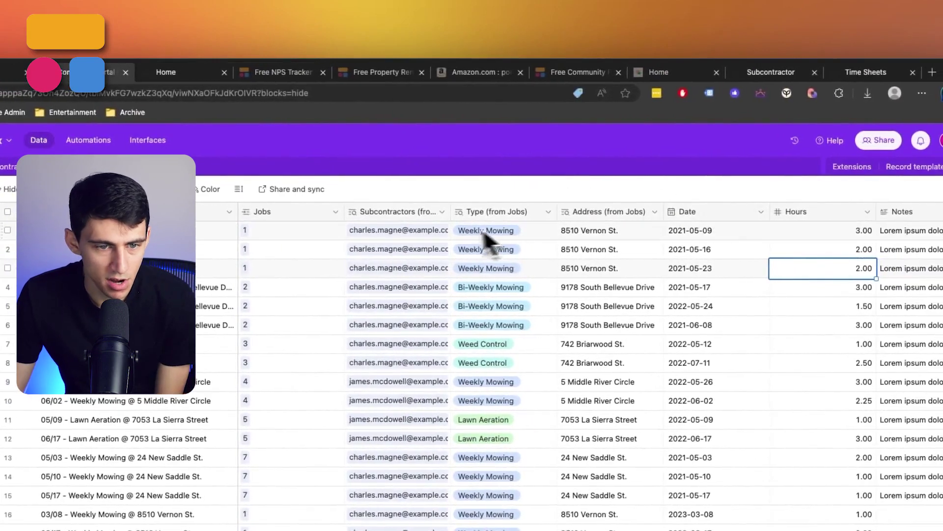
Check the first time sheet's subcontractor in Airtable and open the pending Weekly Mowing job from the portal's jobs list.
{"action": "left_click", "coordinate": [381, 230]}
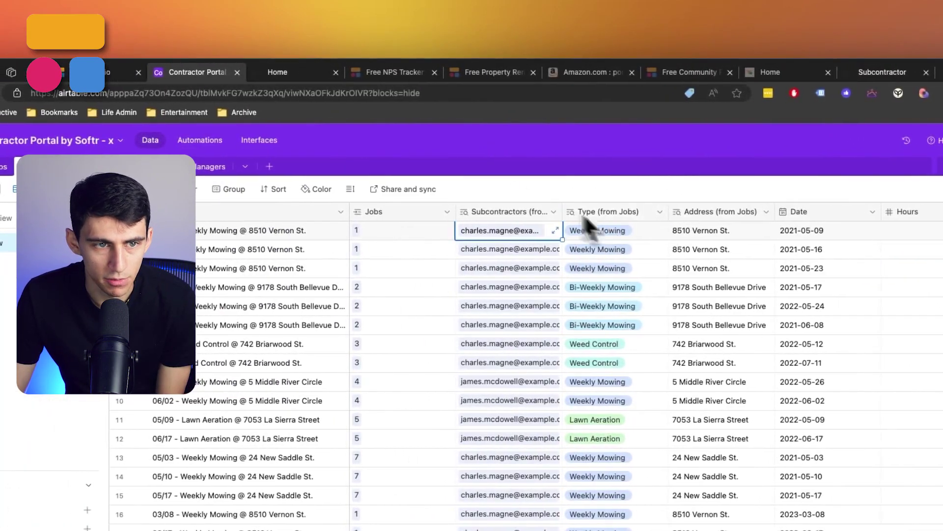
{"action": "left_click", "coordinate": [295, 73]}
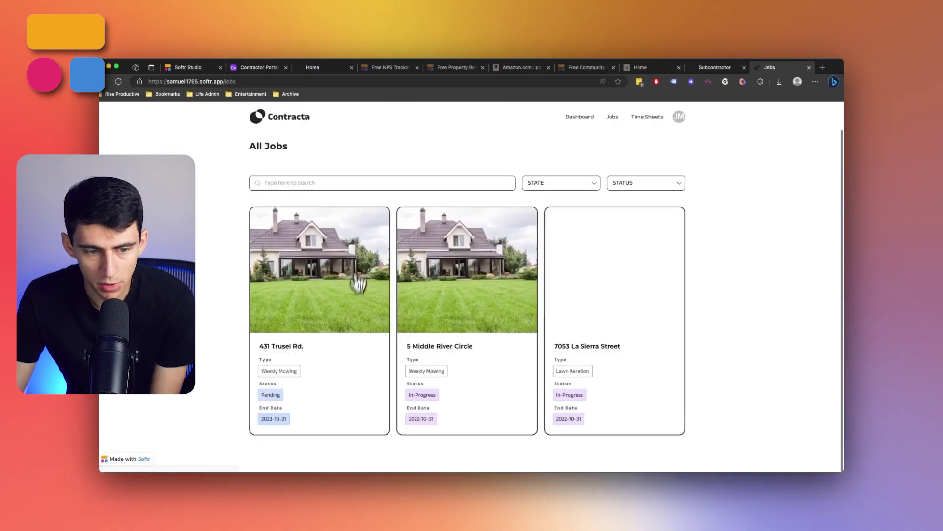
{"action": "left_click", "coordinate": [328, 325]}
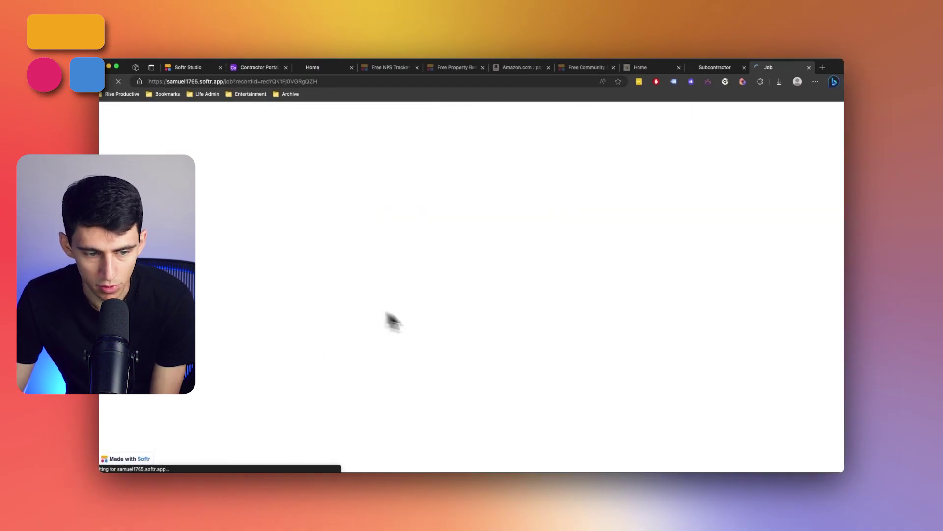
{"action": "scroll", "coordinate": [427, 305], "scroll_direction": "down", "scroll_amount": 10}
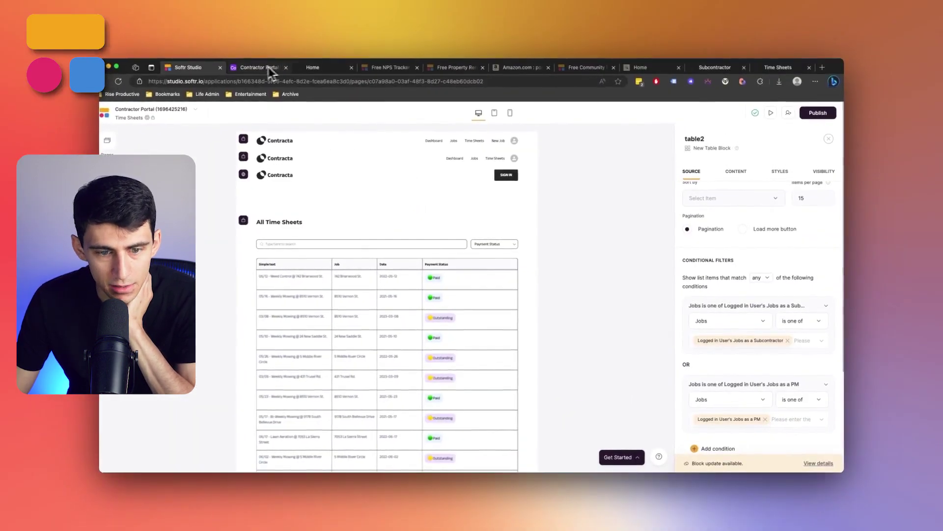
Compare the time sheet records in Airtable with the subcontractor's All Time Sheets list in the portal.
{"action": "left_click", "coordinate": [265, 69]}
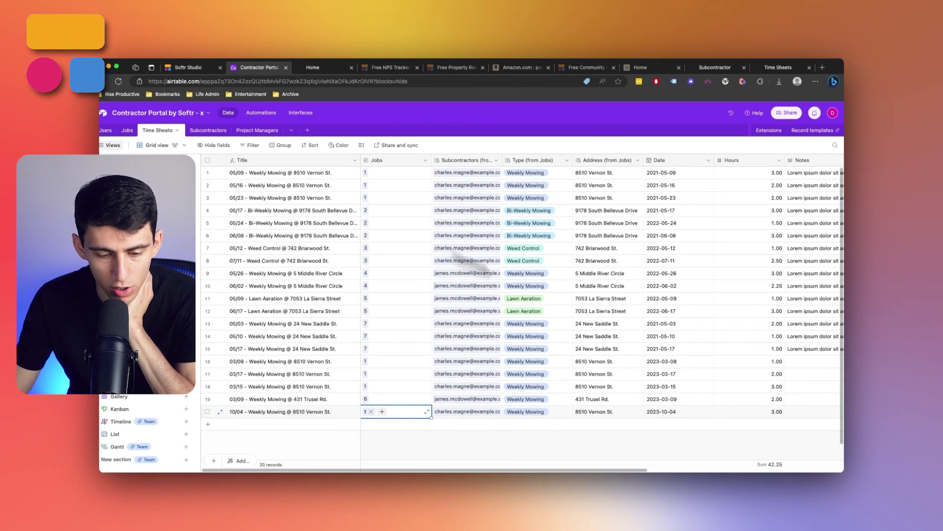
{"action": "left_click", "coordinate": [770, 68]}
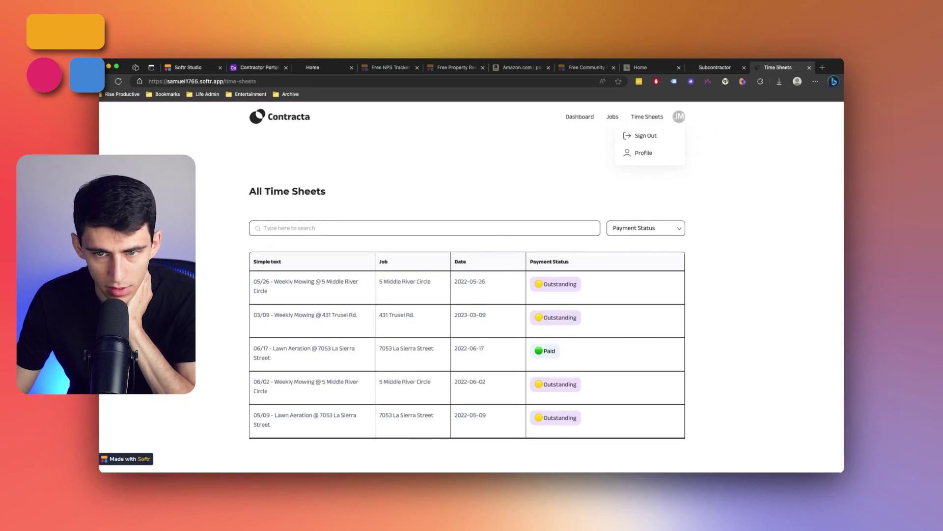
Sign in to the portal with the other subcontractor's magic link from the Softr Studio users list and go to the time sheets.
{"action": "left_click", "coordinate": [188, 67]}
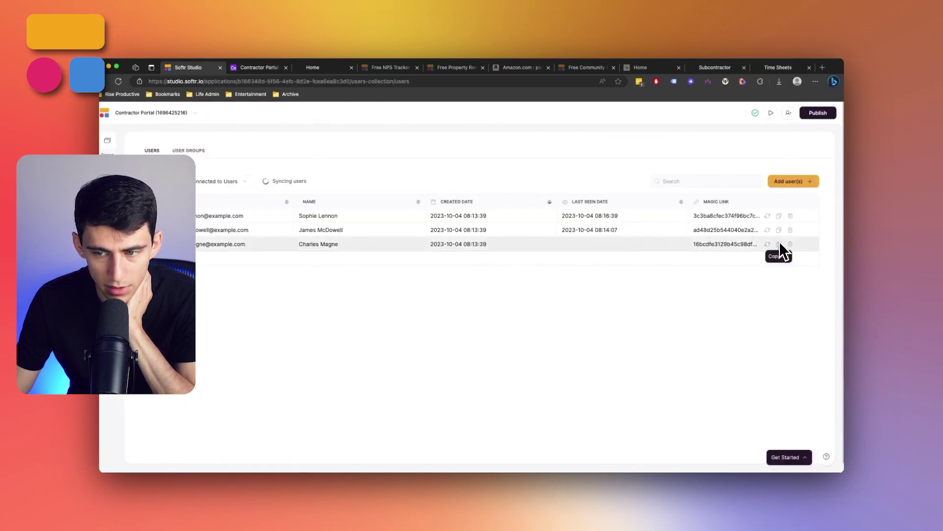
{"action": "left_click", "coordinate": [779, 244]}
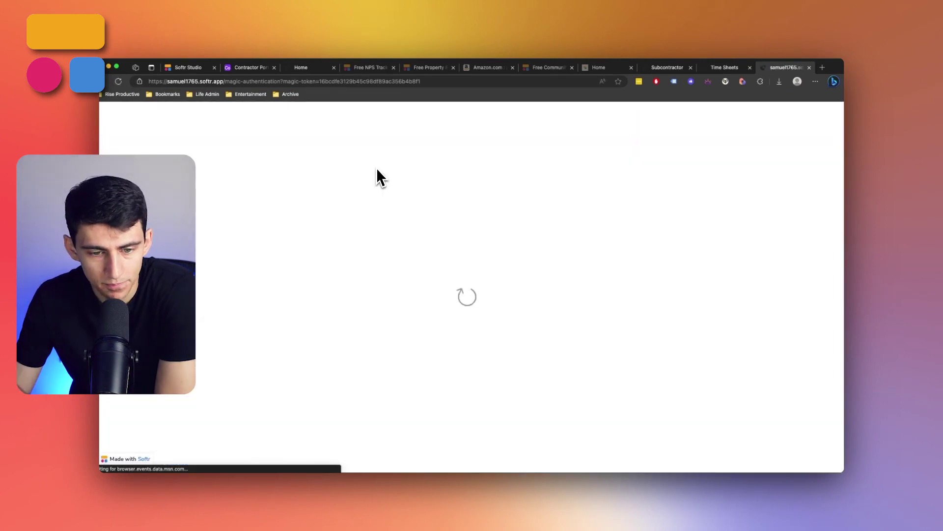
{"action": "left_click", "coordinate": [647, 118]}
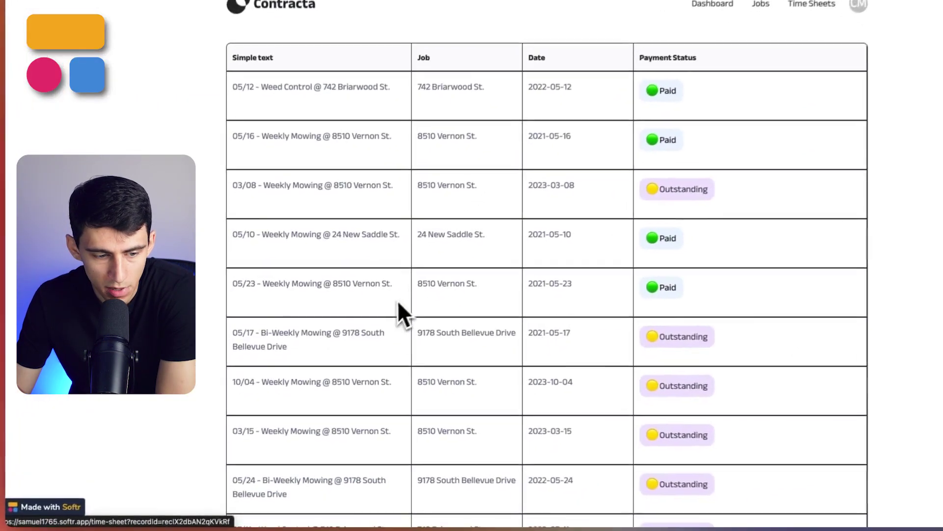
Open the 10/04 Weekly Mowing time sheet, review its details and open its linked job.
{"action": "left_click", "coordinate": [366, 379]}
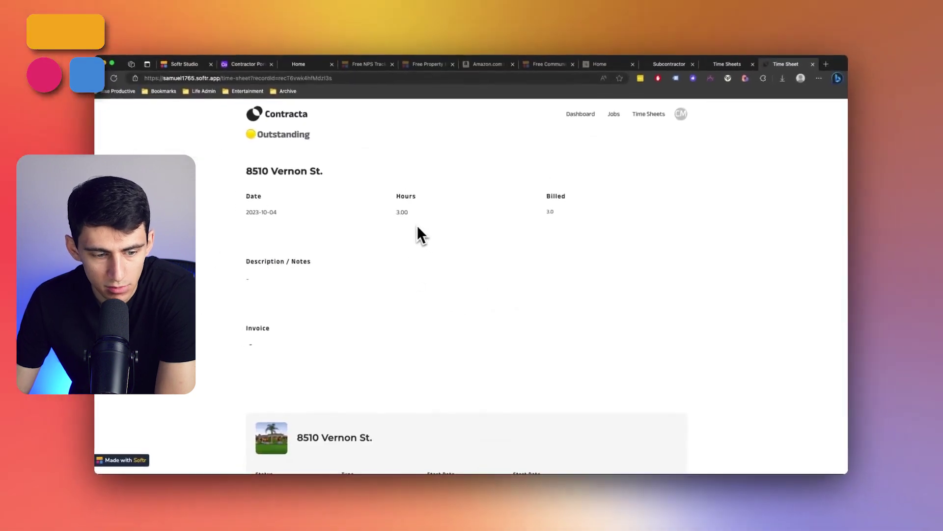
{"action": "scroll", "coordinate": [374, 158], "scroll_direction": "down", "scroll_amount": 2}
{"action": "left_click", "coordinate": [349, 479]}
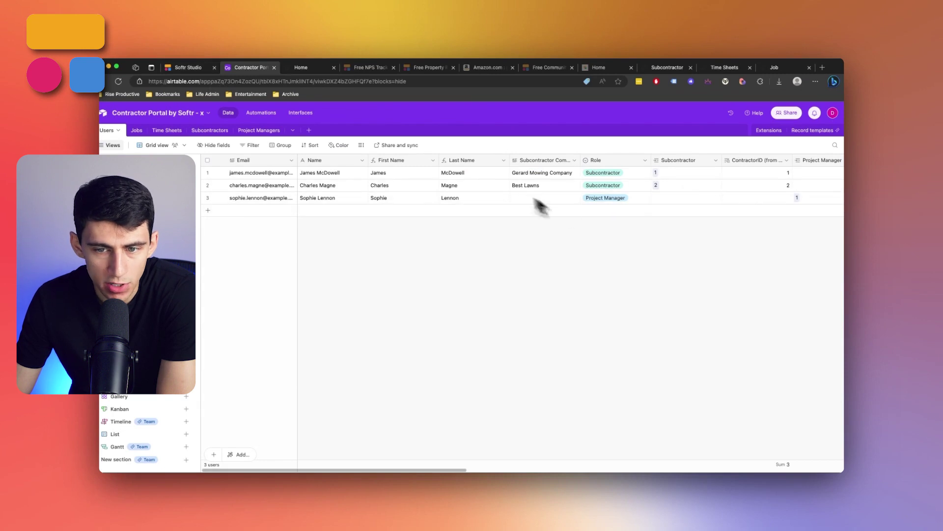
Copy the project manager's magic link from the Softr Studio users list and use it to sign in to the portal.
{"action": "left_click", "coordinate": [188, 67]}
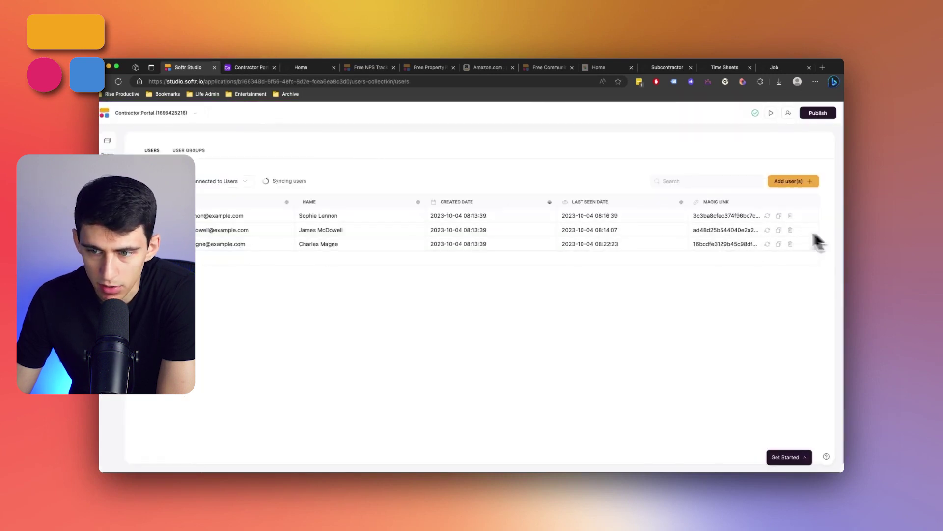
{"action": "left_click", "coordinate": [779, 216]}
{"action": "key", "text": "super+t"}
{"action": "key", "text": "super+v"}
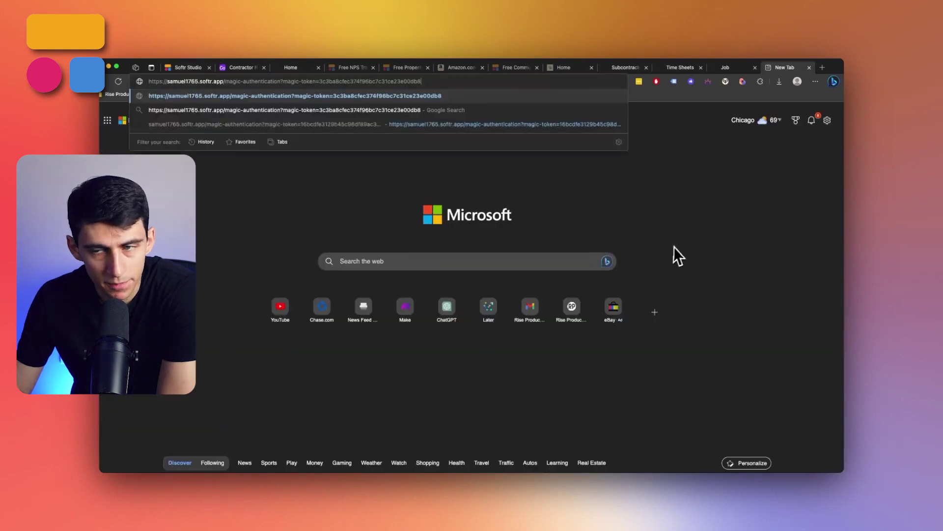
{"action": "key", "text": "Return"}
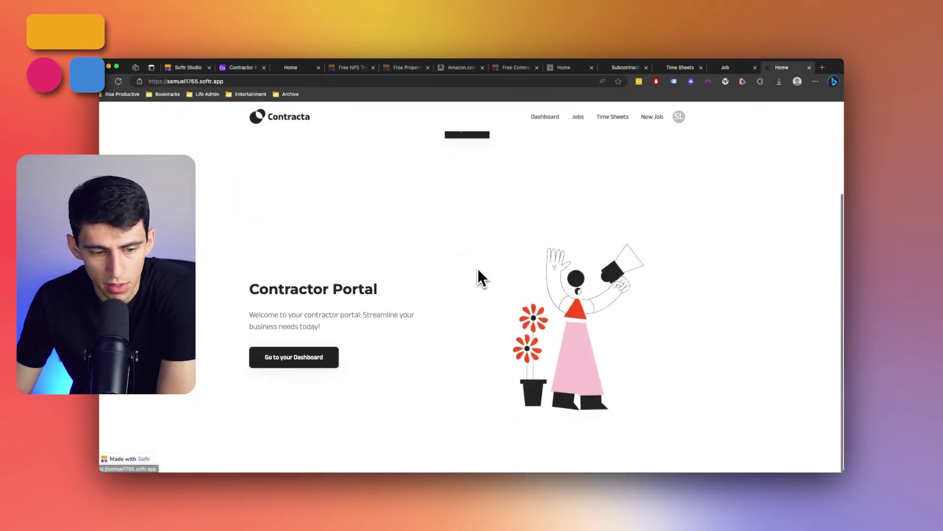
Open the project manager dashboard's outstanding time sheets and review the 03/08 Weekly Mowing entry with its invoice and linked job.
{"action": "left_click", "coordinate": [544, 118]}
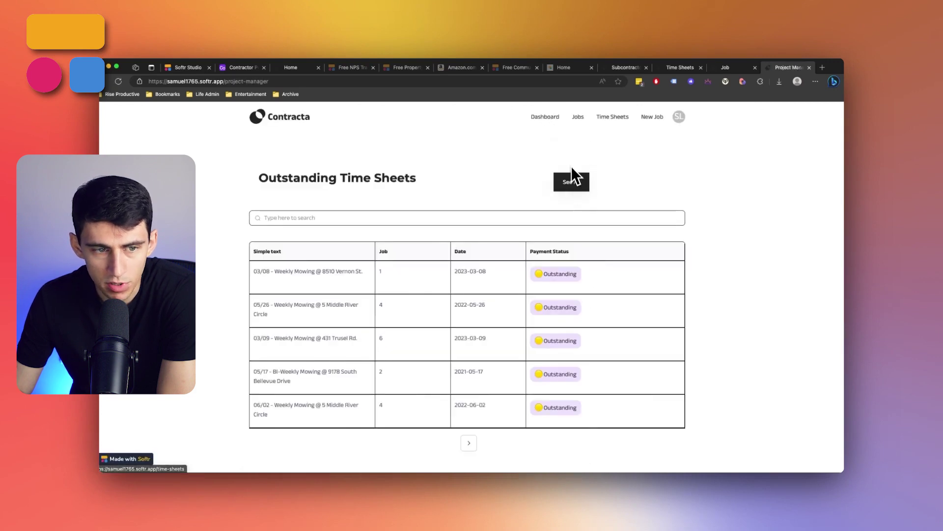
{"action": "scroll", "coordinate": [505, 277], "scroll_direction": "down", "scroll_amount": 2}
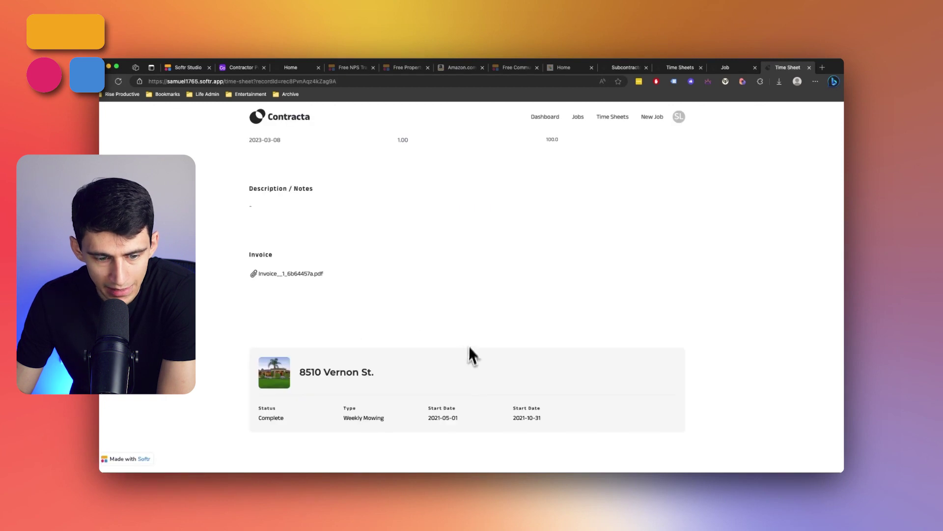
{"action": "scroll", "coordinate": [658, 344], "scroll_direction": "up", "scroll_amount": 3}
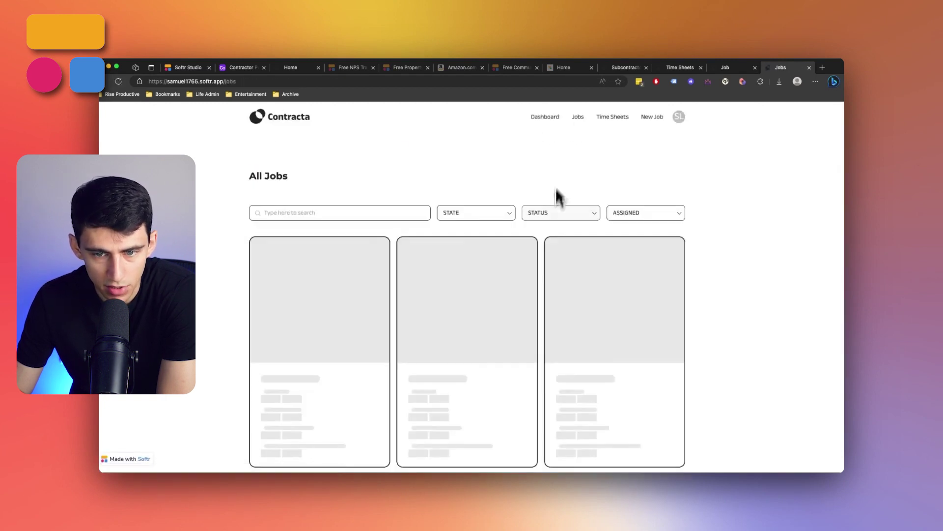
Look through the project manager's All Jobs list, including each job's type, status, end date and assigned subcontractor.
{"action": "scroll", "coordinate": [347, 233], "scroll_direction": "down", "scroll_amount": 3}
{"action": "scroll", "coordinate": [301, 216], "scroll_direction": "down", "scroll_amount": 3}
{"action": "scroll", "coordinate": [316, 257], "scroll_direction": "up", "scroll_amount": 3}
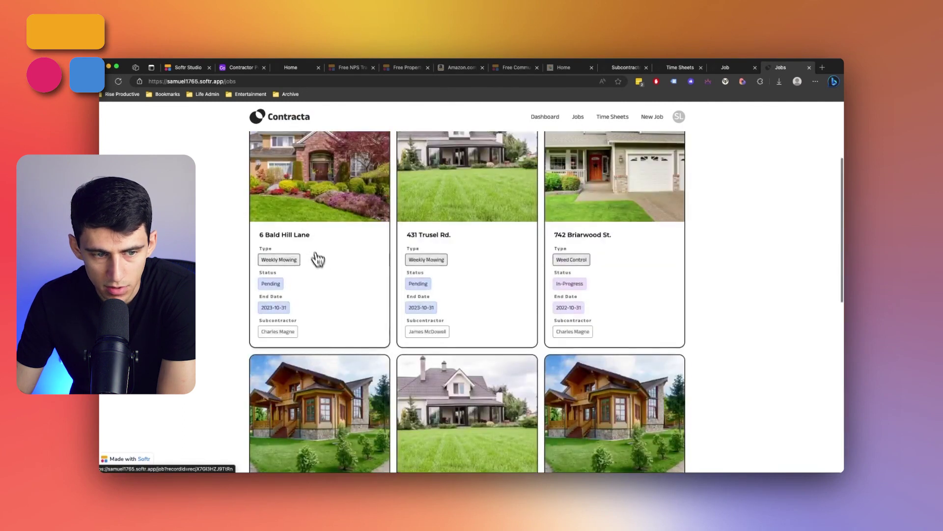
Open the first pending Weekly Mowing job and review its dates, hours, map, attachments and time sheets section.
{"action": "left_click", "coordinate": [316, 257]}
{"action": "scroll", "coordinate": [541, 363], "scroll_direction": "down", "scroll_amount": 3}
{"action": "scroll", "coordinate": [480, 270], "scroll_direction": "up", "scroll_amount": 10}
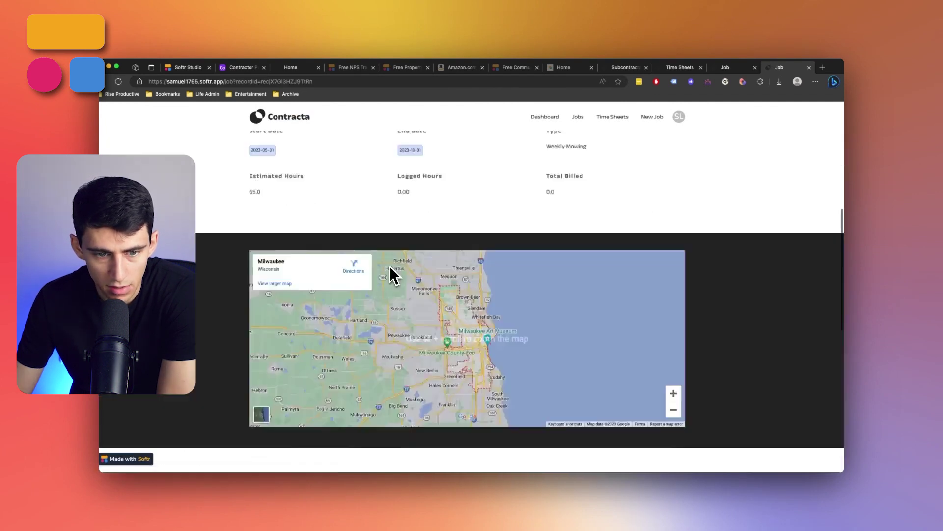
{"action": "scroll", "coordinate": [442, 249], "scroll_direction": "down", "scroll_amount": 10}
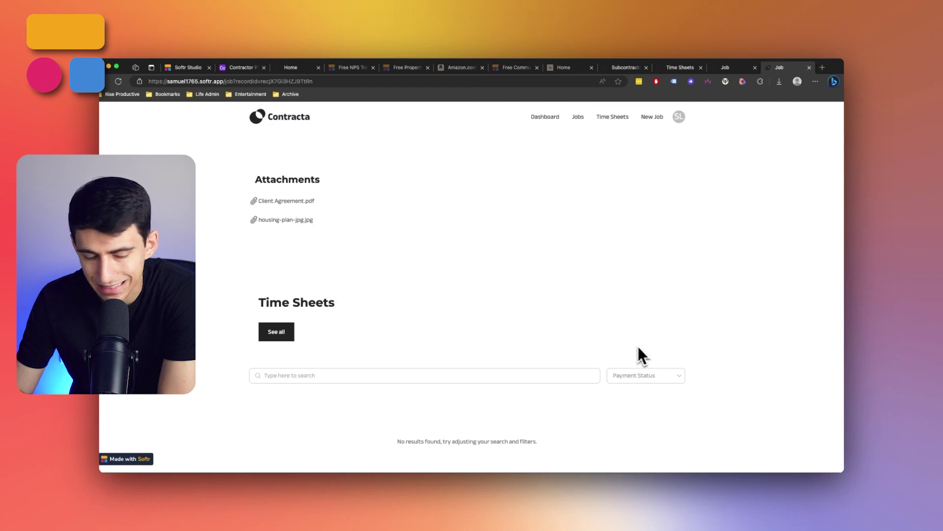
Try to open the full list of the job's time sheets and return to the job page.
{"action": "left_click", "coordinate": [270, 329]}
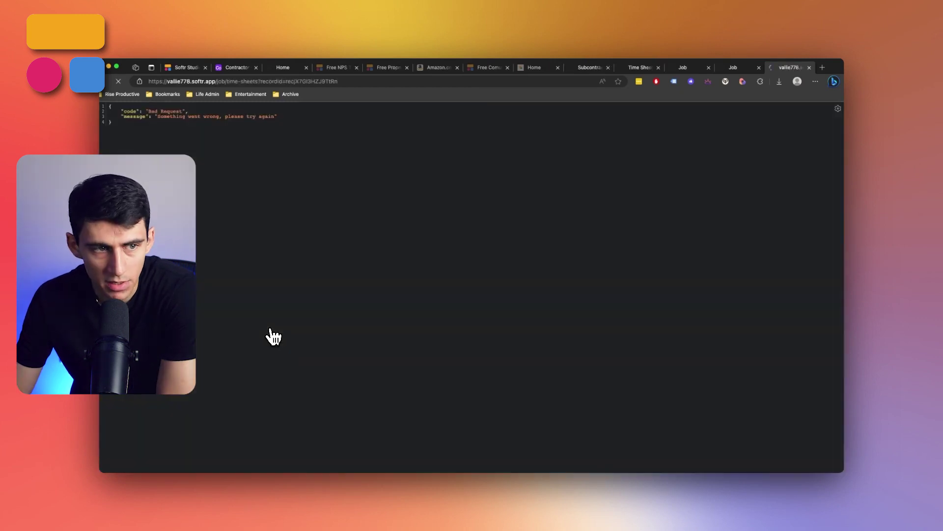
{"action": "key", "text": "super+w"}
{"action": "scroll", "coordinate": [426, 333], "scroll_direction": "up", "scroll_amount": 10}
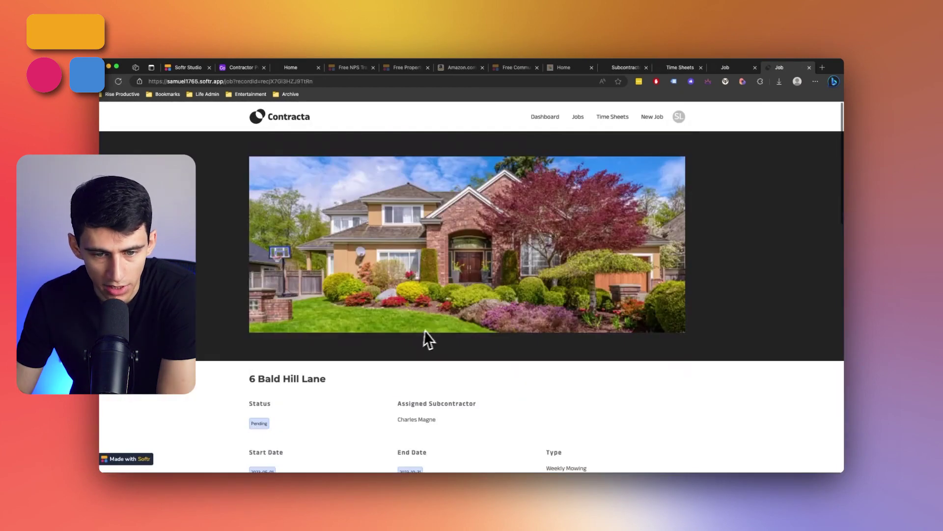
Go to the project manager's All Time Sheets list and look through its entries and payment statuses.
{"action": "left_click", "coordinate": [609, 118]}
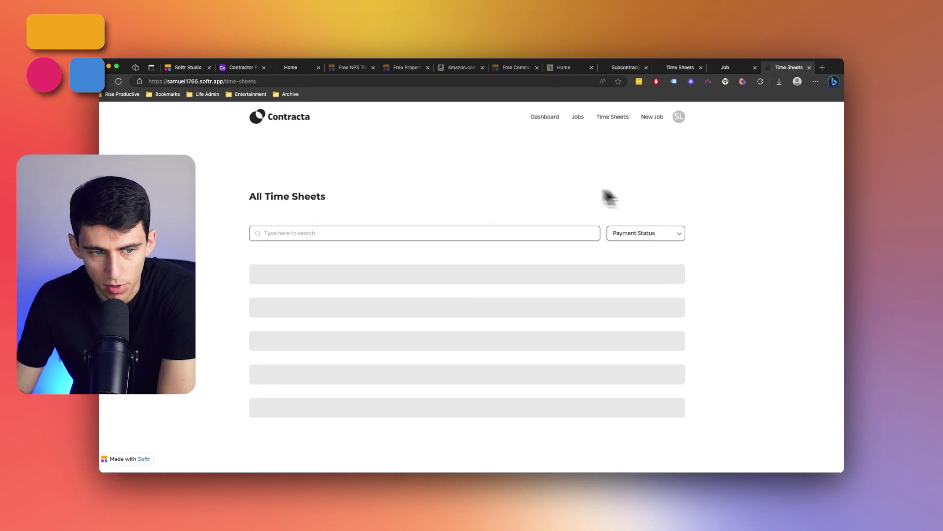
{"action": "scroll", "coordinate": [580, 201], "scroll_direction": "down", "scroll_amount": 10}
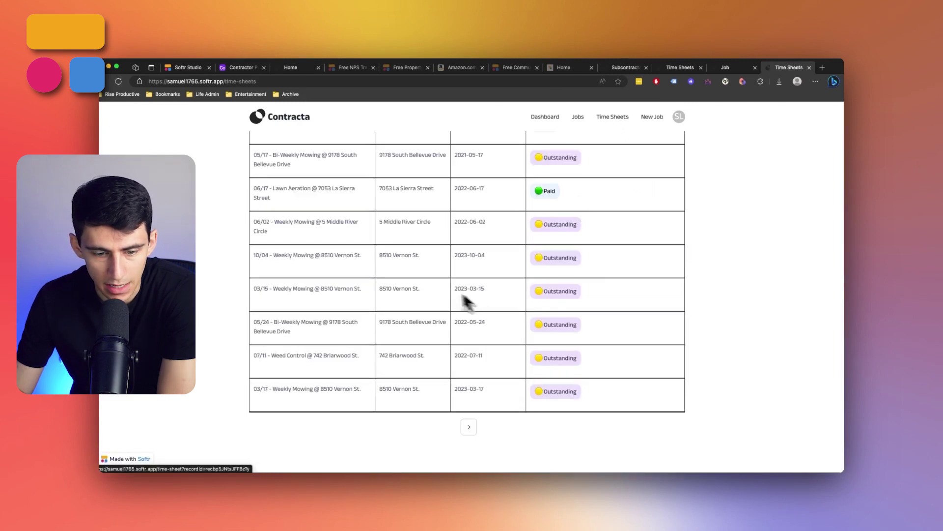
{"action": "scroll", "coordinate": [466, 301], "scroll_direction": "up", "scroll_amount": 10}
{"action": "scroll", "coordinate": [499, 296], "scroll_direction": "down", "scroll_amount": 2}
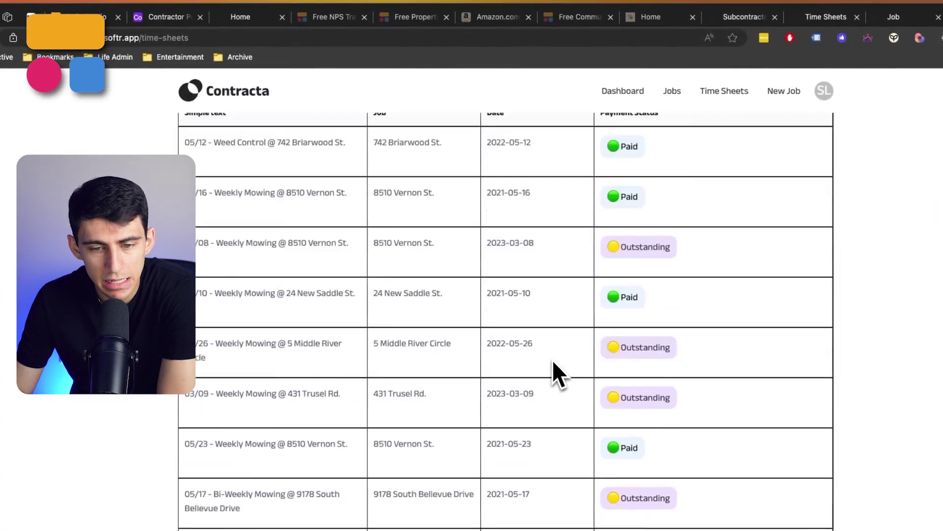
{"action": "scroll", "coordinate": [551, 359], "scroll_direction": "down", "scroll_amount": 7}
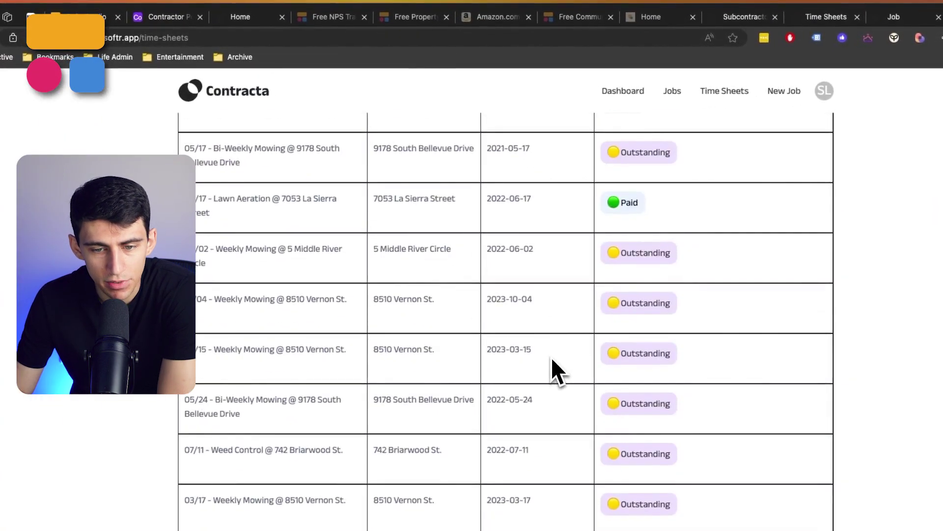
{"action": "scroll", "coordinate": [550, 357], "scroll_direction": "up", "scroll_amount": 10}
Switch to Softr Studio and open the Time Sheets page for editing.
{"action": "left_click", "coordinate": [107, 17]}
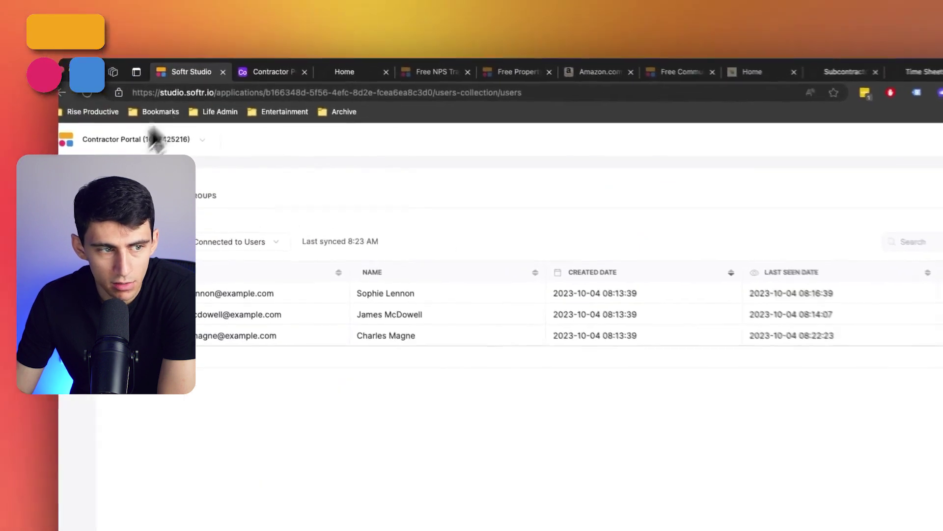
{"action": "left_click", "coordinate": [64, 178]}
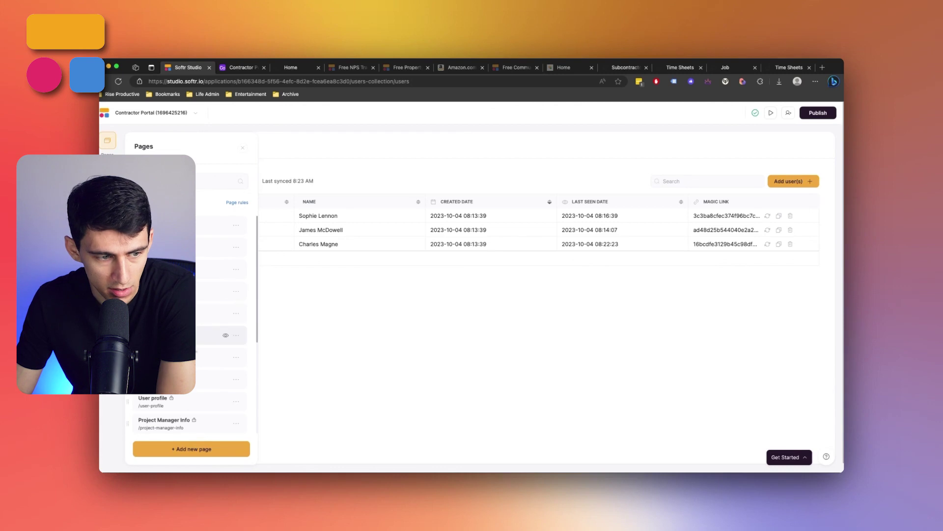
{"action": "scroll", "coordinate": [191, 324], "scroll_direction": "down", "scroll_amount": 4}
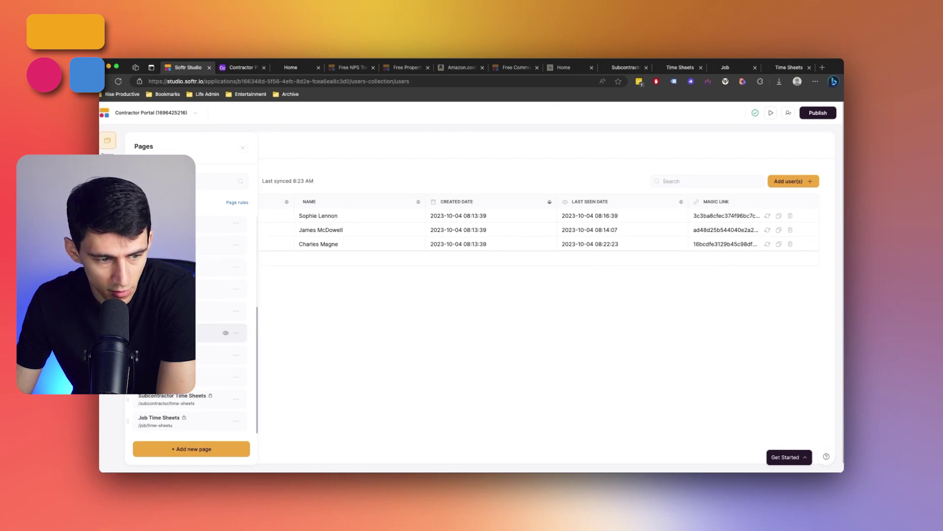
{"action": "left_click", "coordinate": [189, 335]}
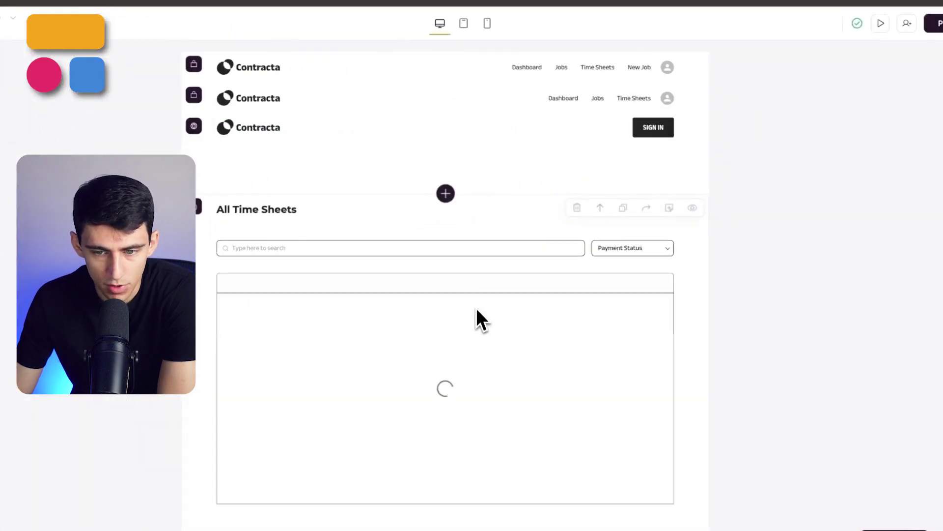
Select the All Time Sheets table block and examine its conditional filters on the logged-in user's jobs as subcontractor and PM.
{"action": "left_click", "coordinate": [477, 312]}
{"action": "scroll", "coordinate": [720, 344], "scroll_direction": "down", "scroll_amount": 2}
{"action": "scroll", "coordinate": [722, 354], "scroll_direction": "down", "scroll_amount": 5}
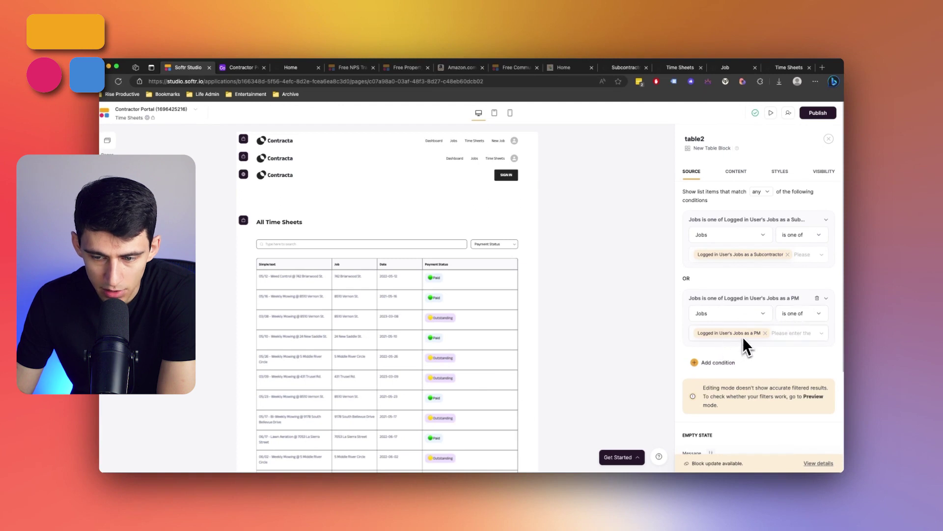
Clear the Project Manager field of job 9 in the Airtable Jobs table.
{"action": "left_click", "coordinate": [248, 73]}
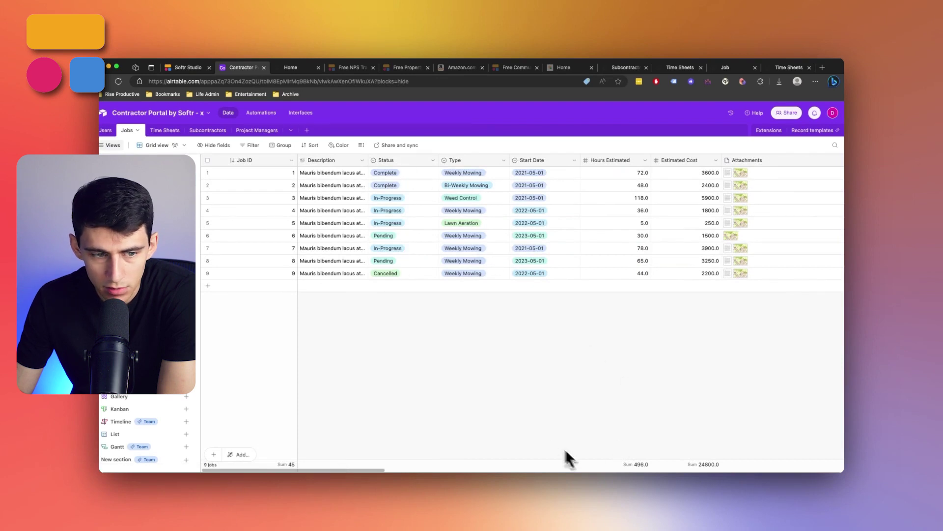
{"action": "left_click_drag", "start_coordinate": [363, 470], "coordinate": [752, 478]}
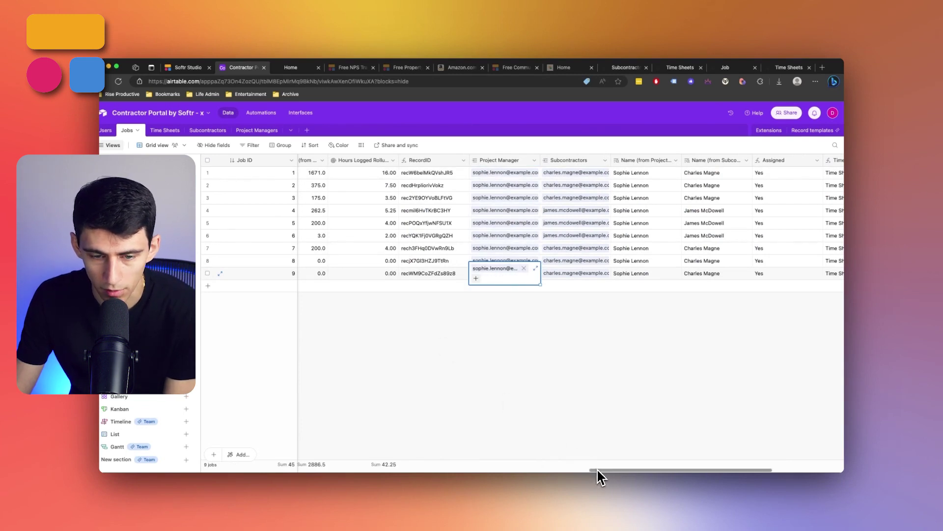
{"action": "left_click_drag", "start_coordinate": [597, 470], "coordinate": [577, 441]}
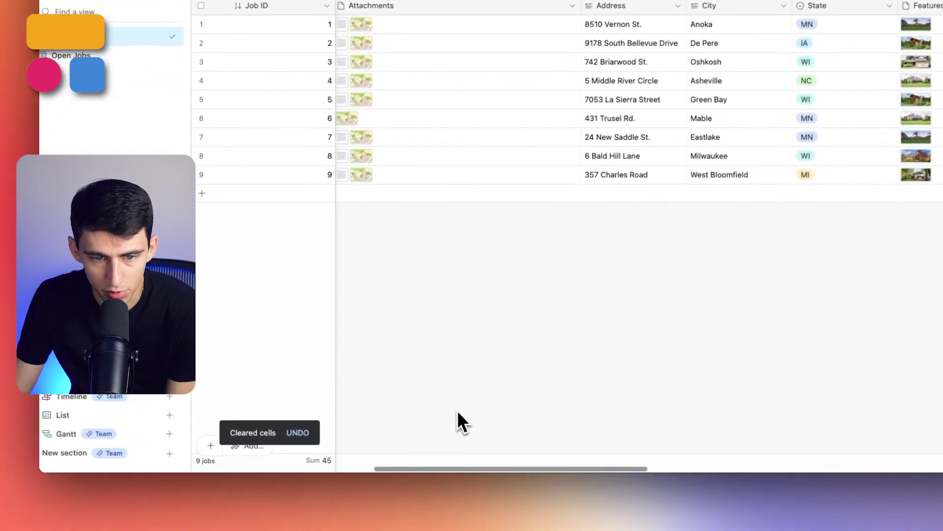
Return to the project manager's All Time Sheets page in the portal and reload it.
{"action": "scroll", "coordinate": [377, 432], "scroll_direction": "left", "scroll_amount": 5}
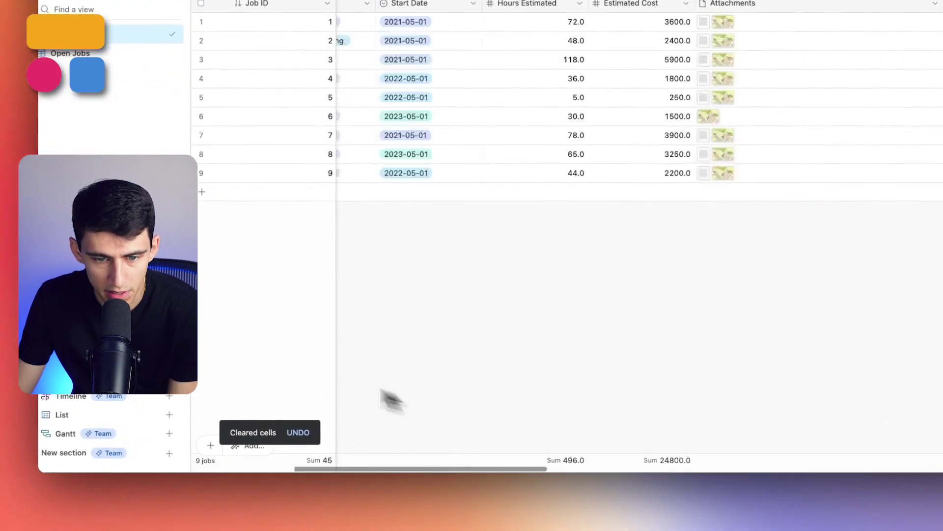
{"action": "scroll", "coordinate": [380, 391], "scroll_direction": "left", "scroll_amount": 5}
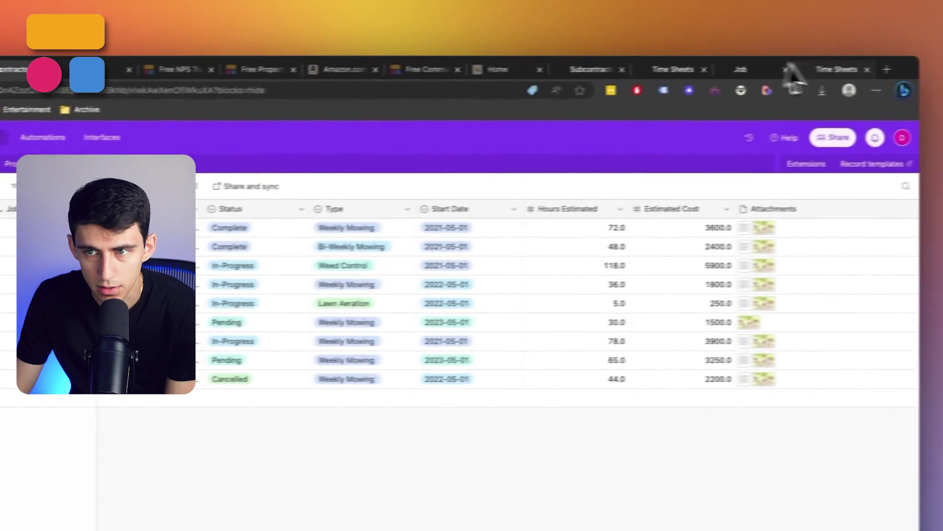
{"action": "left_click", "coordinate": [830, 69]}
{"action": "left_click", "coordinate": [121, 81]}
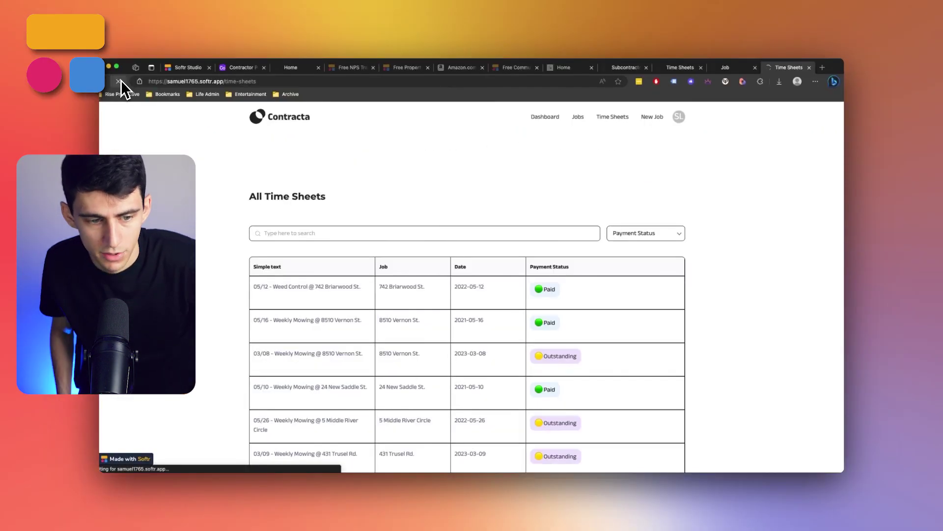
Search the All Time Sheets table for "bloomfield", clear the search and check the remaining entries through the table's next page.
{"action": "left_click", "coordinate": [388, 183]}
{"action": "type", "text": "bloomfield"}
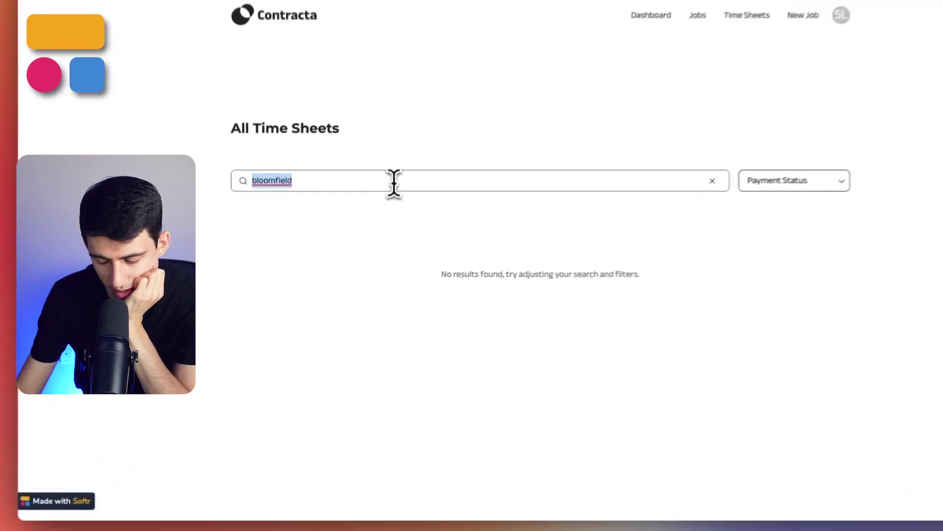
{"action": "key", "text": "BackSpace"}
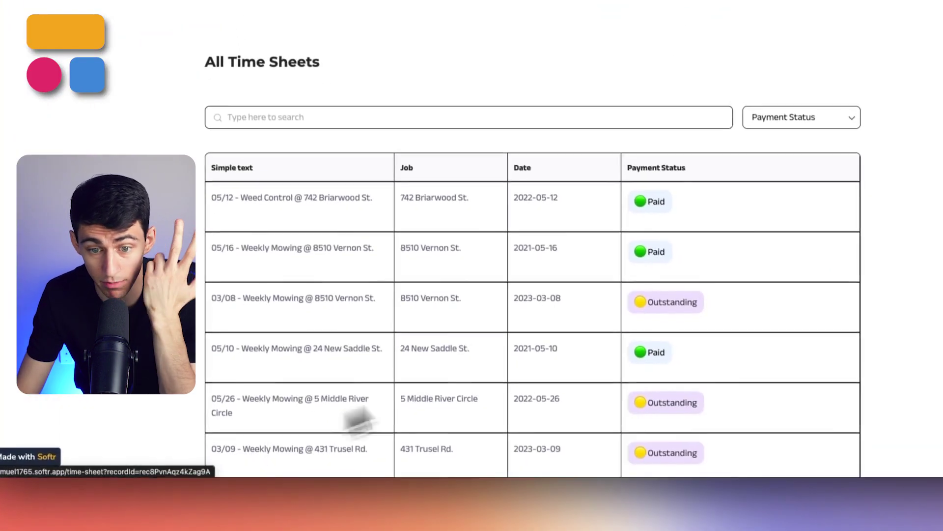
{"action": "scroll", "coordinate": [565, 270], "scroll_direction": "down", "scroll_amount": 10}
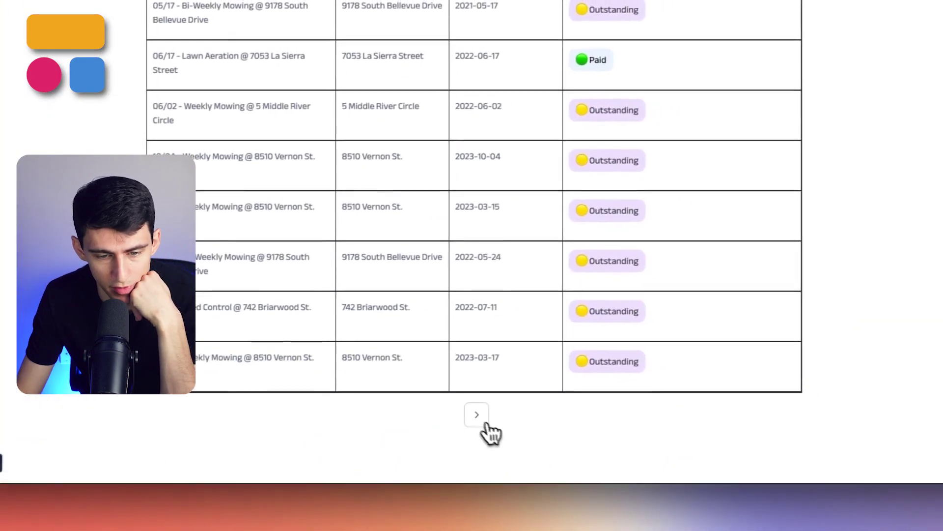
{"action": "left_click", "coordinate": [532, 404]}
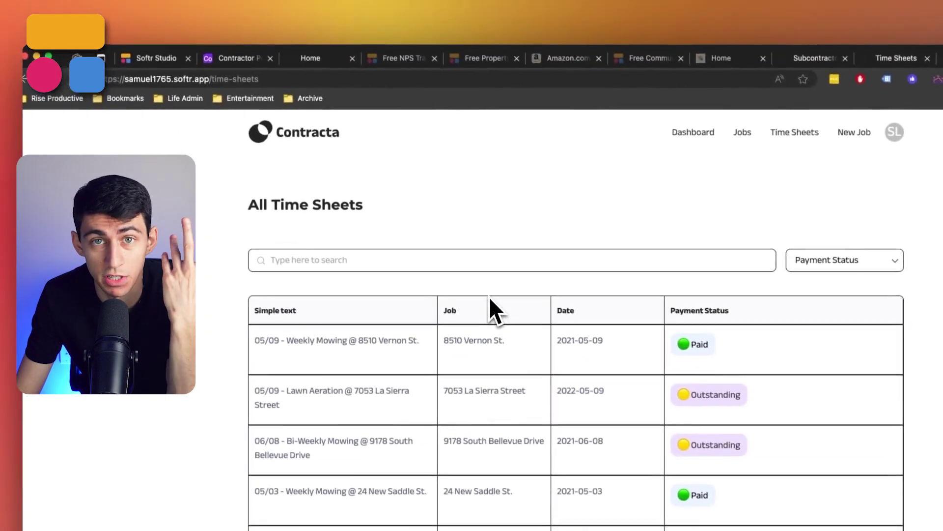
Switch to Softr Studio's Jobs page and compare the conditional filters of the two All Jobs list blocks.
{"action": "left_click", "coordinate": [157, 60]}
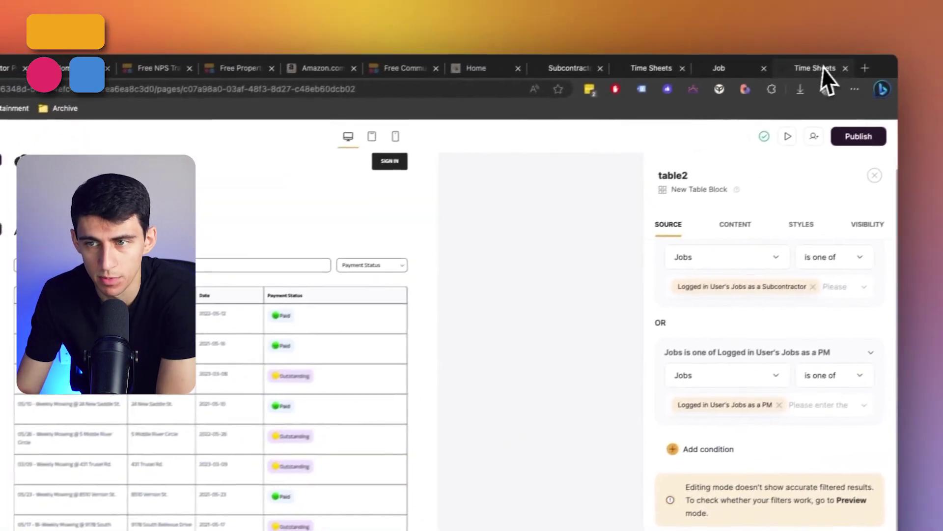
{"action": "left_click", "coordinate": [820, 80]}
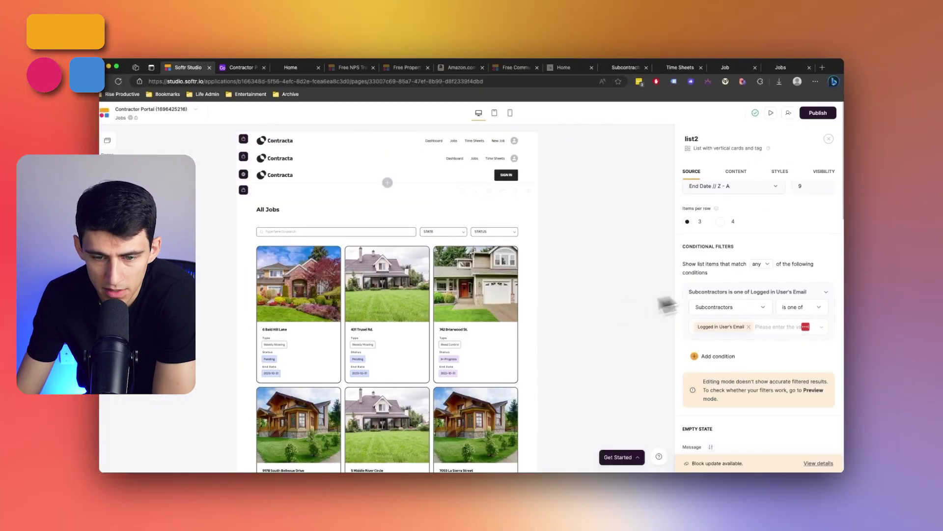
{"action": "scroll", "coordinate": [345, 273], "scroll_direction": "down", "scroll_amount": 8}
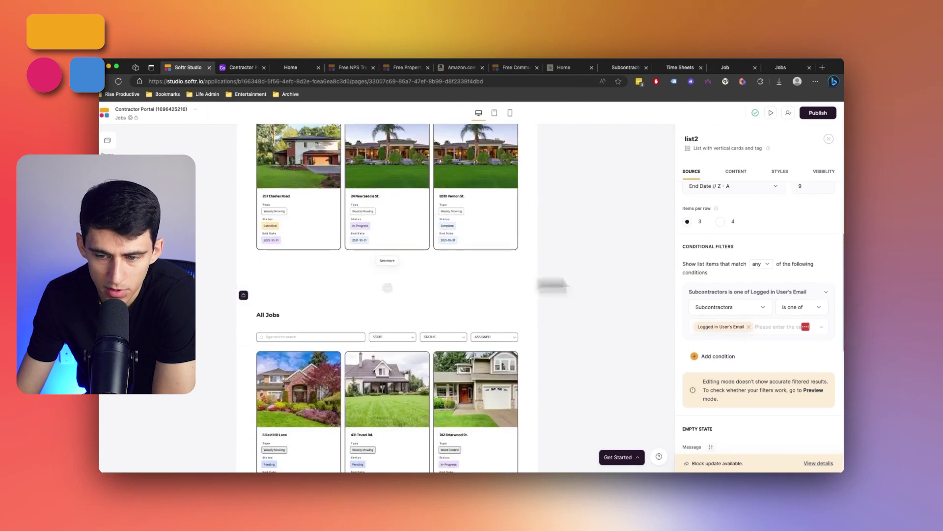
{"action": "scroll", "coordinate": [770, 289], "scroll_direction": "down", "scroll_amount": 2}
{"action": "scroll", "coordinate": [770, 284], "scroll_direction": "up", "scroll_amount": 5}
{"action": "scroll", "coordinate": [770, 284], "scroll_direction": "down", "scroll_amount": 3}
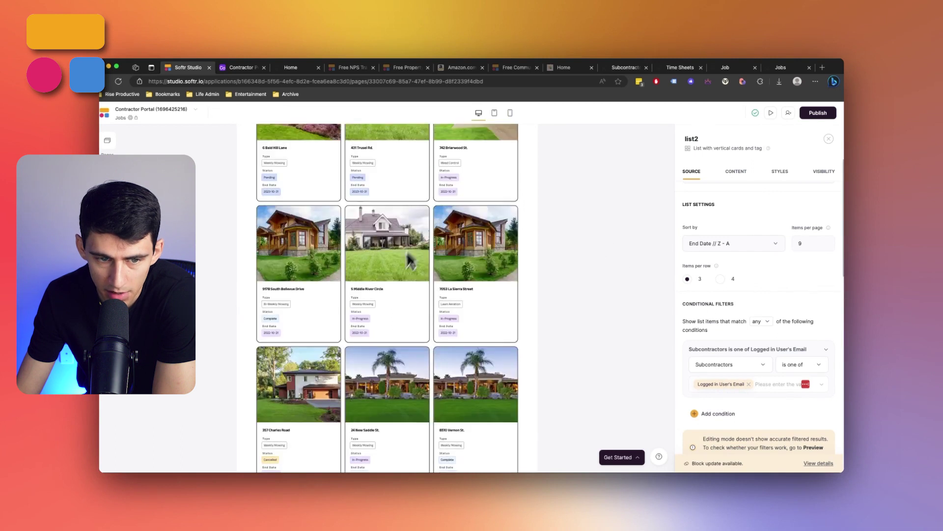
{"action": "scroll", "coordinate": [427, 301], "scroll_direction": "down", "scroll_amount": 1}
{"action": "left_click", "coordinate": [413, 312]}
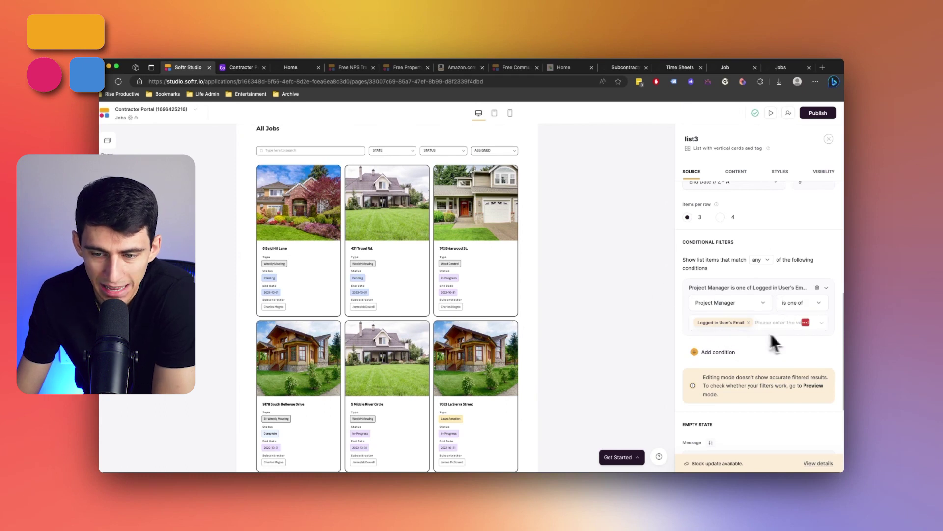
Compare the visibility settings and permitted user groups of the two All Jobs list blocks.
{"action": "scroll", "coordinate": [459, 295], "scroll_direction": "up", "scroll_amount": 5}
{"action": "left_click", "coordinate": [377, 293]}
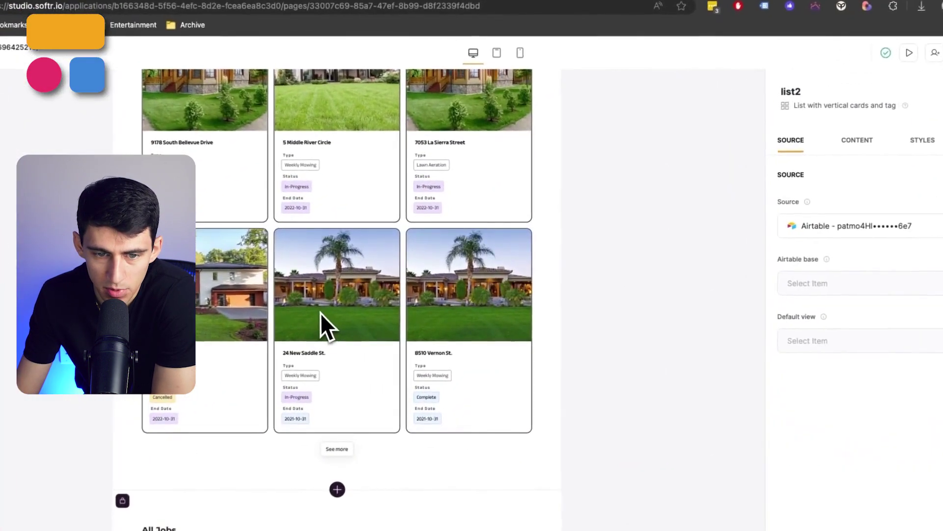
{"action": "scroll", "coordinate": [377, 293], "scroll_direction": "up", "scroll_amount": 3}
{"action": "left_click", "coordinate": [865, 183]}
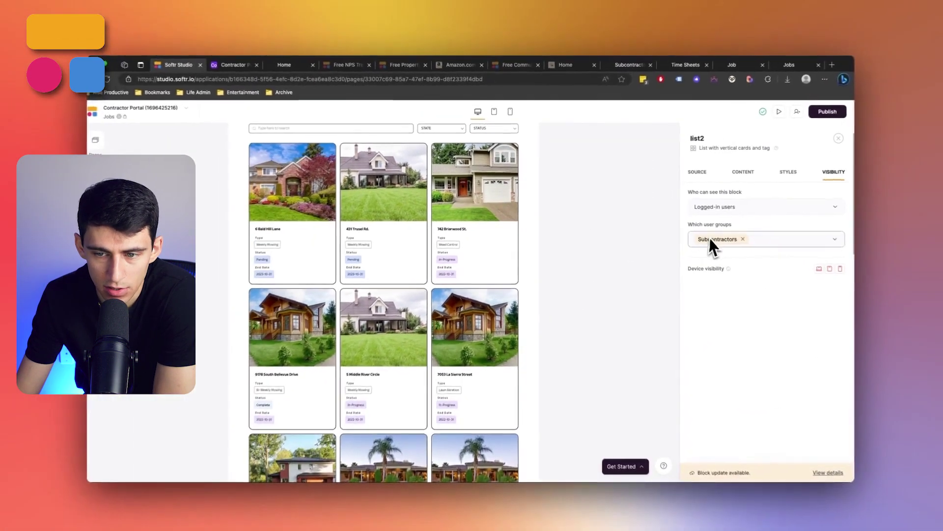
{"action": "scroll", "coordinate": [571, 253], "scroll_direction": "up", "scroll_amount": 2}
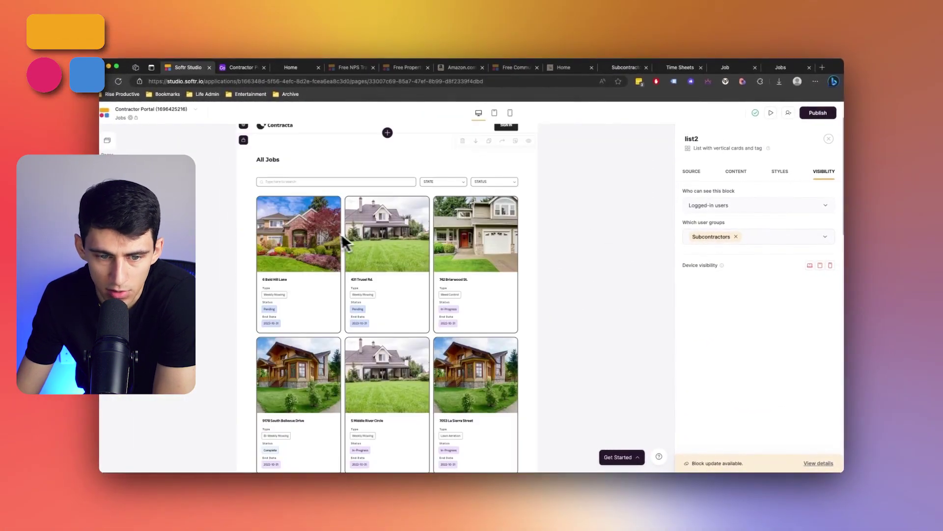
{"action": "scroll", "coordinate": [469, 232], "scroll_direction": "down", "scroll_amount": 10}
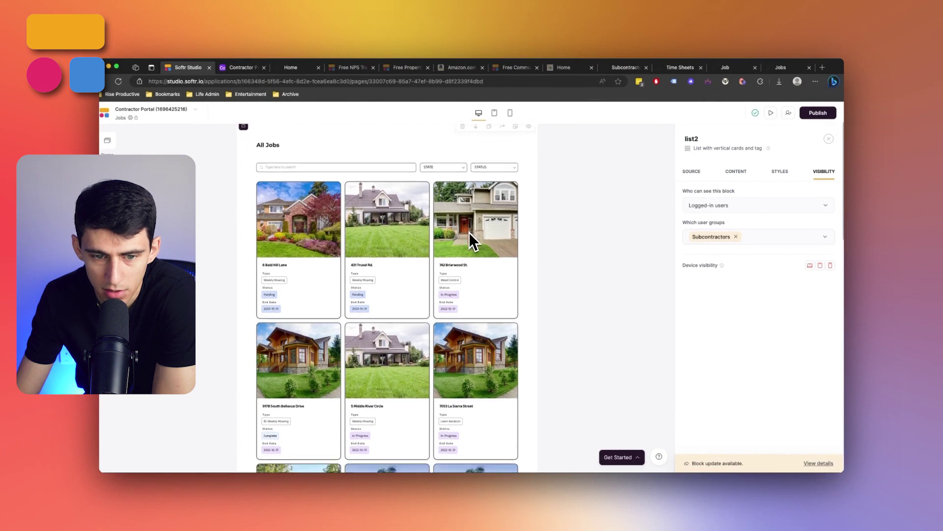
{"action": "left_click", "coordinate": [453, 270]}
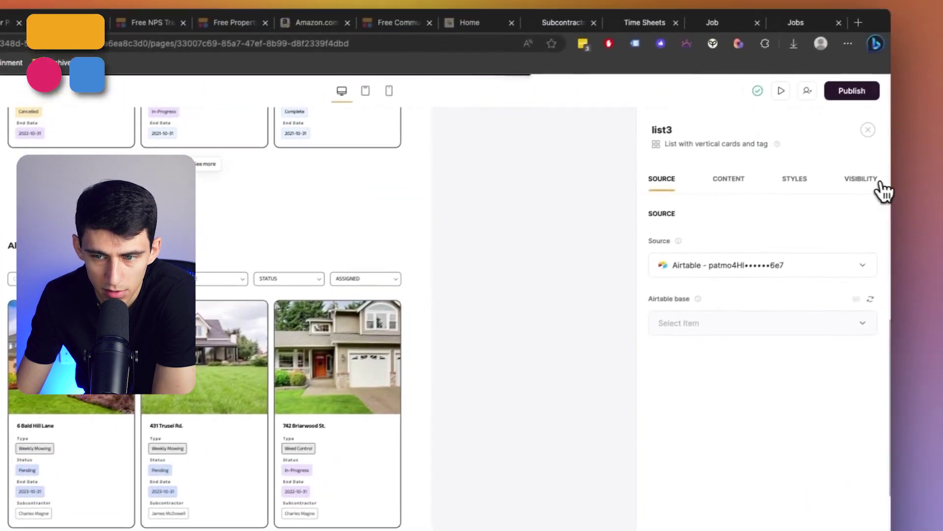
{"action": "left_click", "coordinate": [824, 171]}
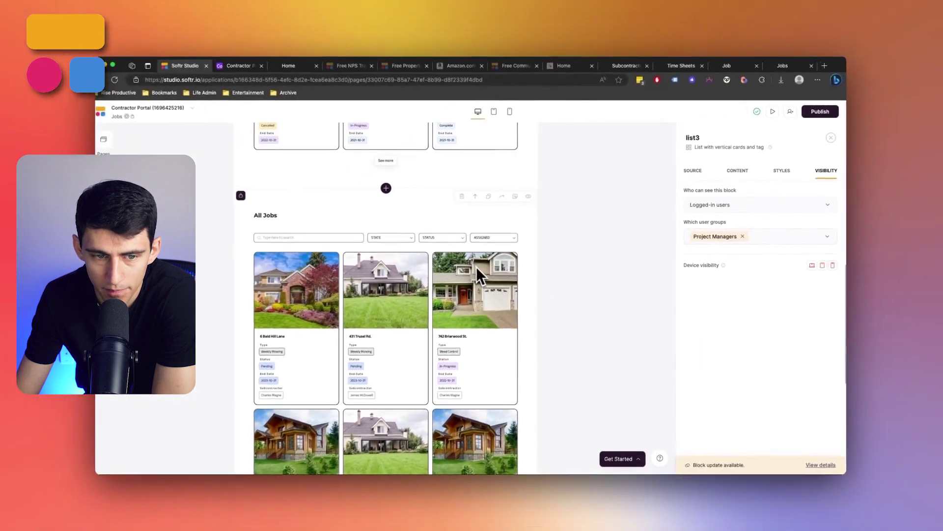
Return to the project manager's Jobs page in the portal, filter All Jobs by Assigned: Yes and review the listed jobs.
{"action": "left_click", "coordinate": [787, 71]}
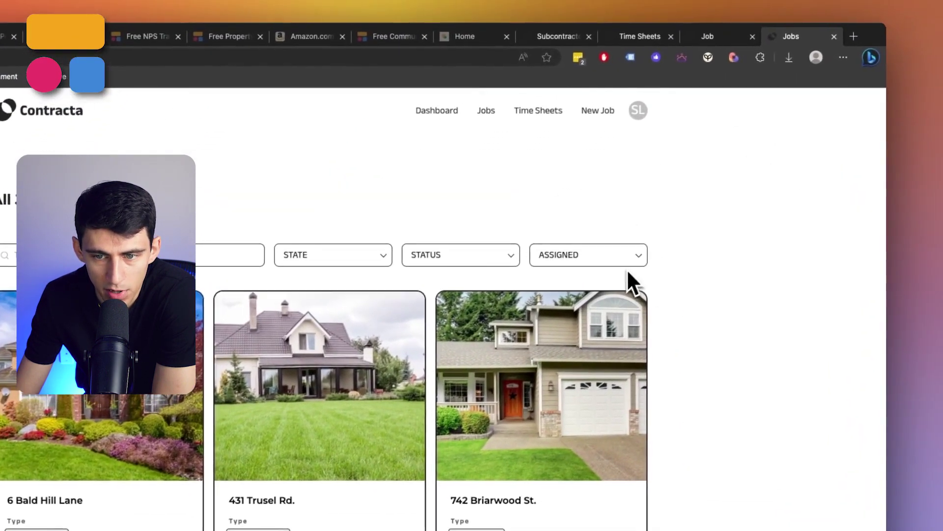
{"action": "left_click", "coordinate": [617, 258]}
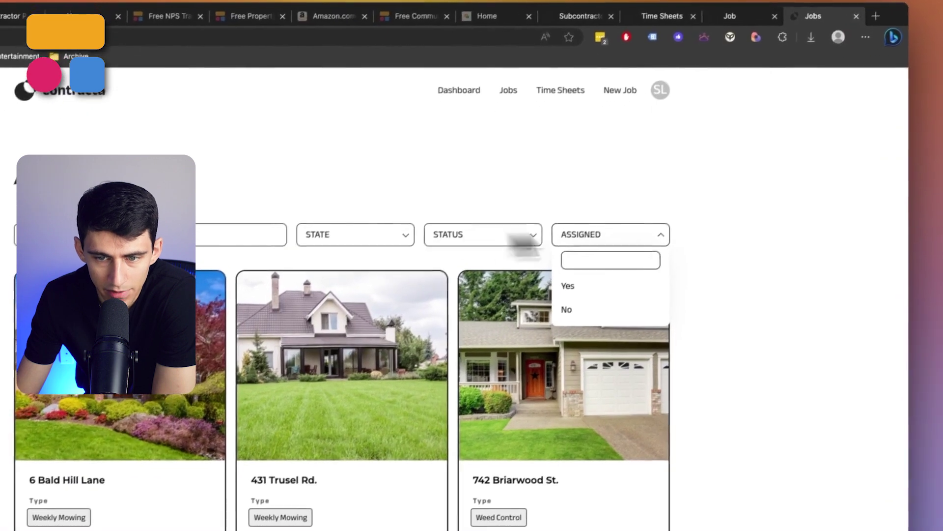
{"action": "left_click", "coordinate": [615, 312]}
{"action": "left_click", "coordinate": [637, 193]}
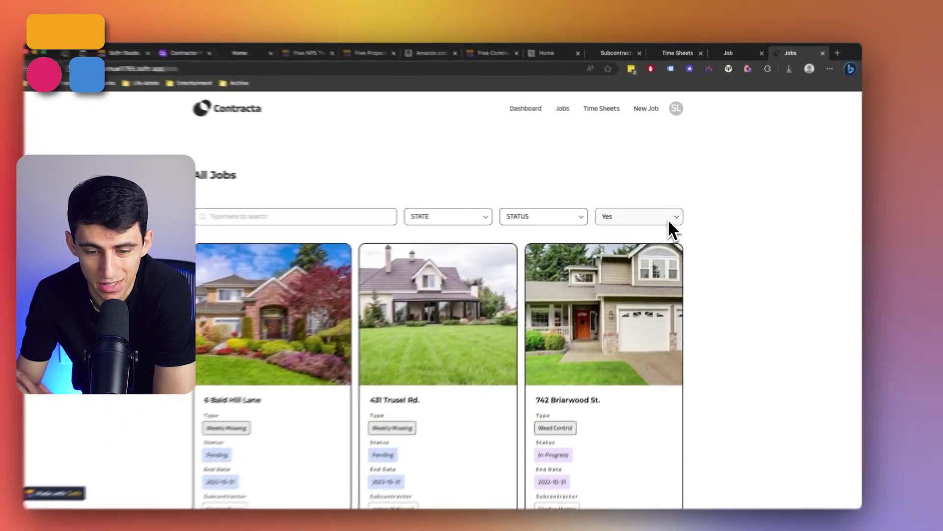
{"action": "scroll", "coordinate": [658, 256], "scroll_direction": "down", "scroll_amount": 4}
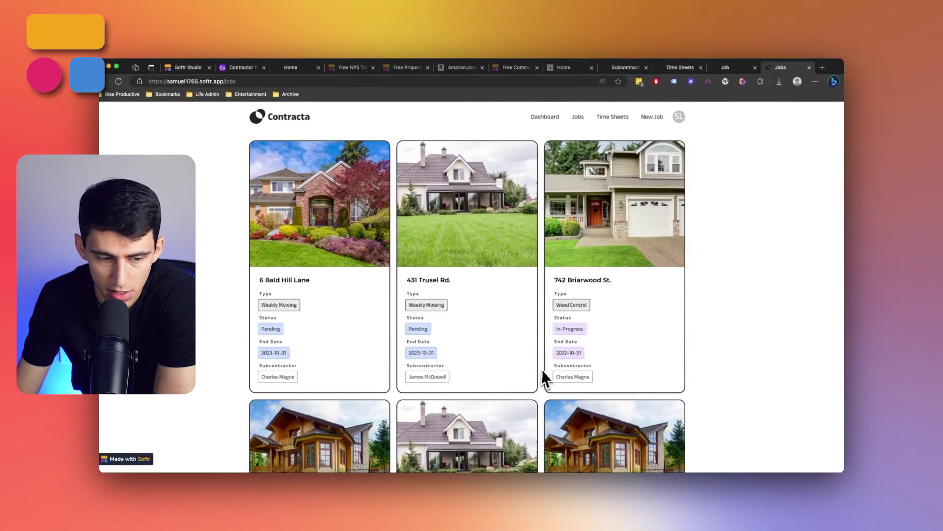
{"action": "scroll", "coordinate": [544, 378], "scroll_direction": "down", "scroll_amount": 5}
{"action": "scroll", "coordinate": [528, 316], "scroll_direction": "up", "scroll_amount": 7}
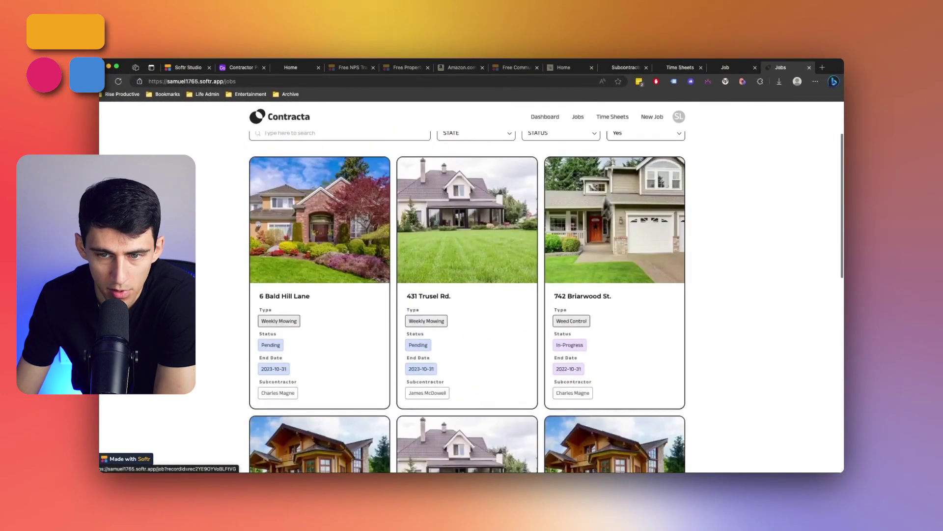
Filter All Jobs by Assigned: No, then remove the Assigned filter.
{"action": "left_click", "coordinate": [640, 147]}
{"action": "left_click", "coordinate": [622, 182]}
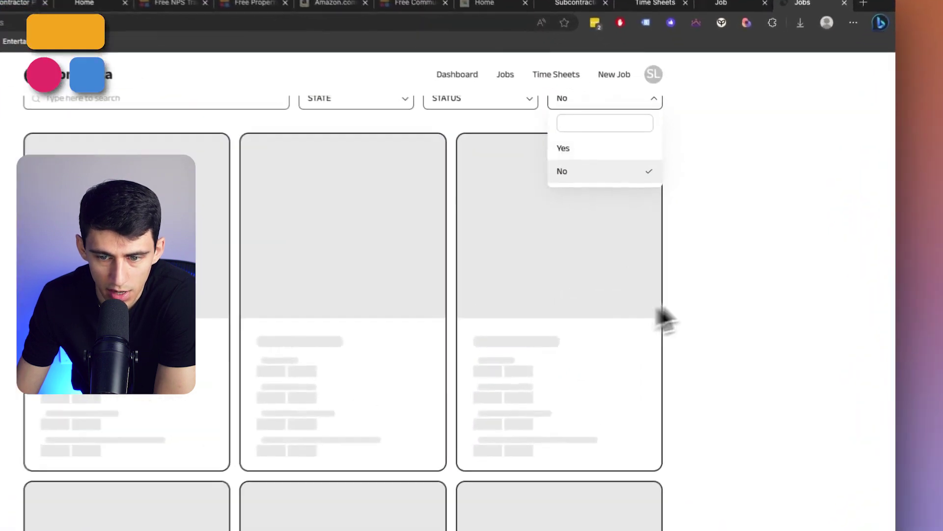
{"action": "left_click", "coordinate": [533, 281]}
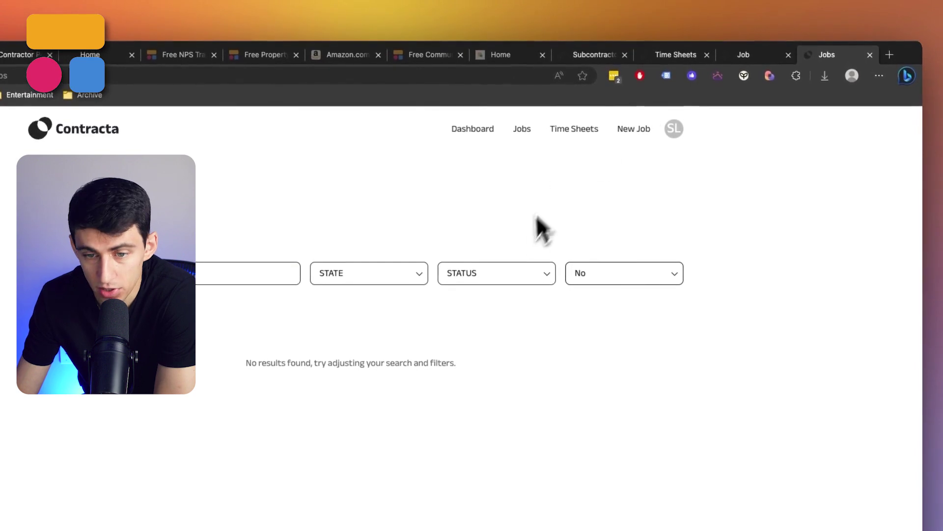
{"action": "left_click", "coordinate": [642, 275]}
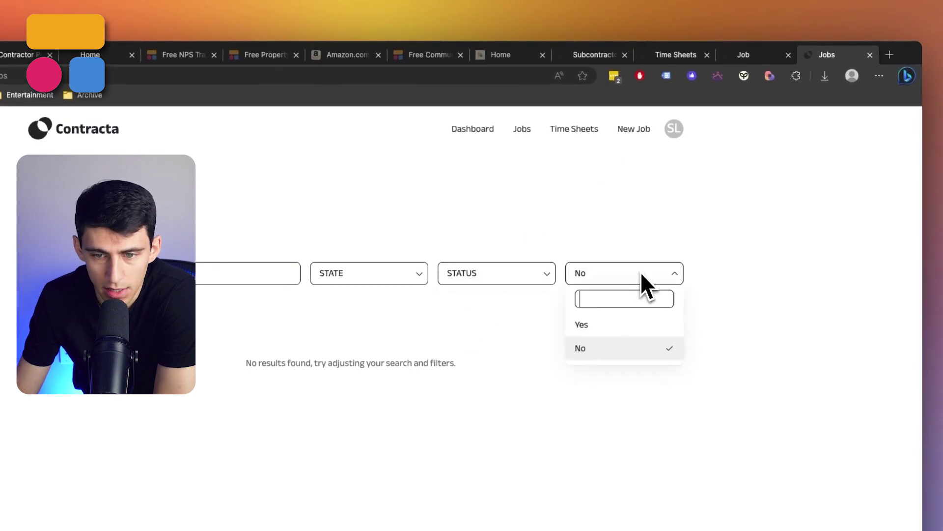
{"action": "left_click", "coordinate": [609, 325]}
{"action": "left_click", "coordinate": [613, 327]}
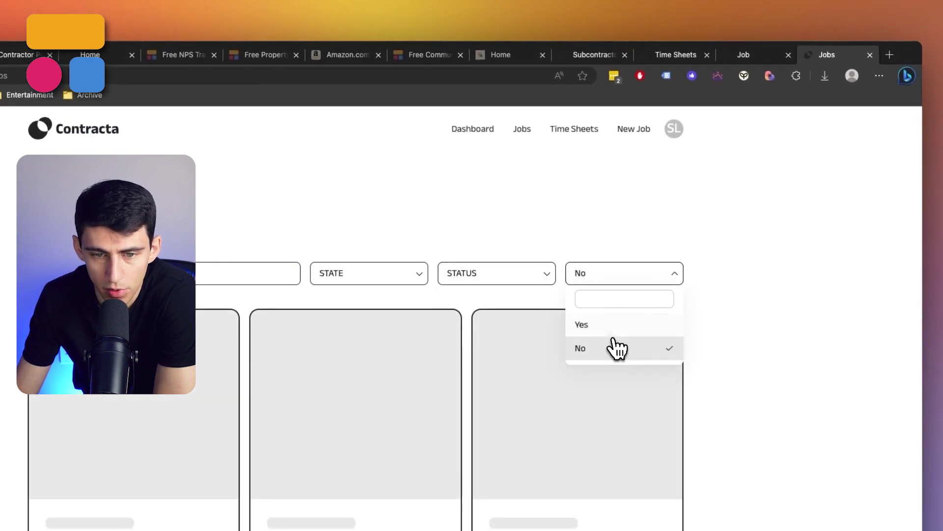
{"action": "left_click", "coordinate": [617, 347]}
Examine the available options of the Status and State filters on All Jobs without applying any.
{"action": "left_click", "coordinate": [507, 237]}
{"action": "left_click", "coordinate": [526, 273]}
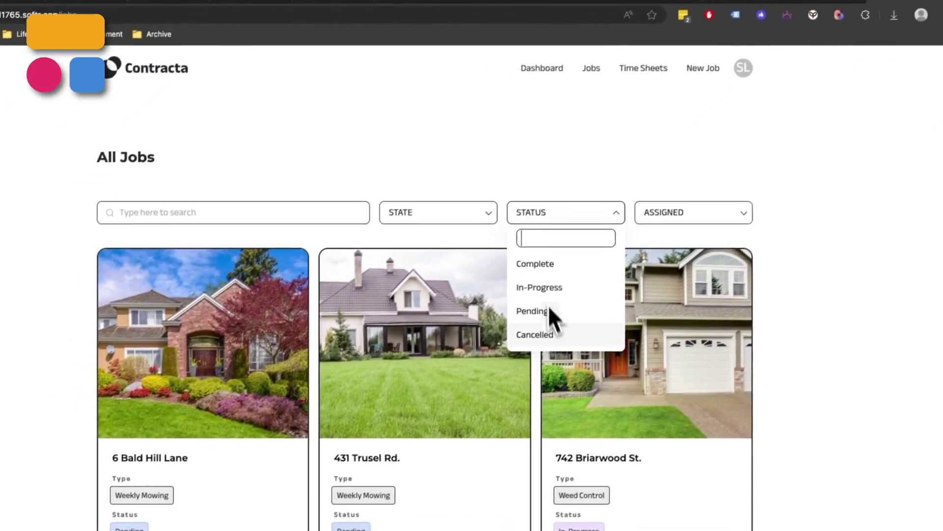
{"action": "left_click", "coordinate": [486, 210]}
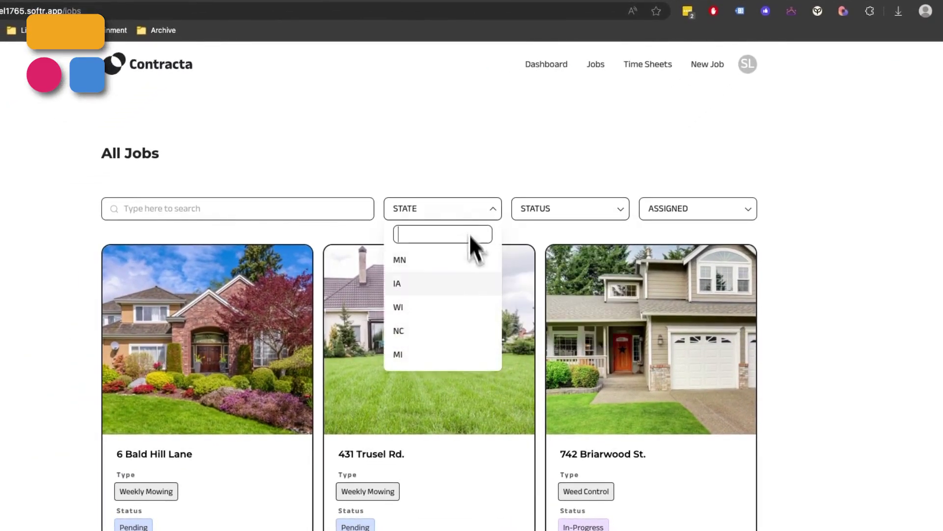
{"action": "left_click", "coordinate": [281, 116]}
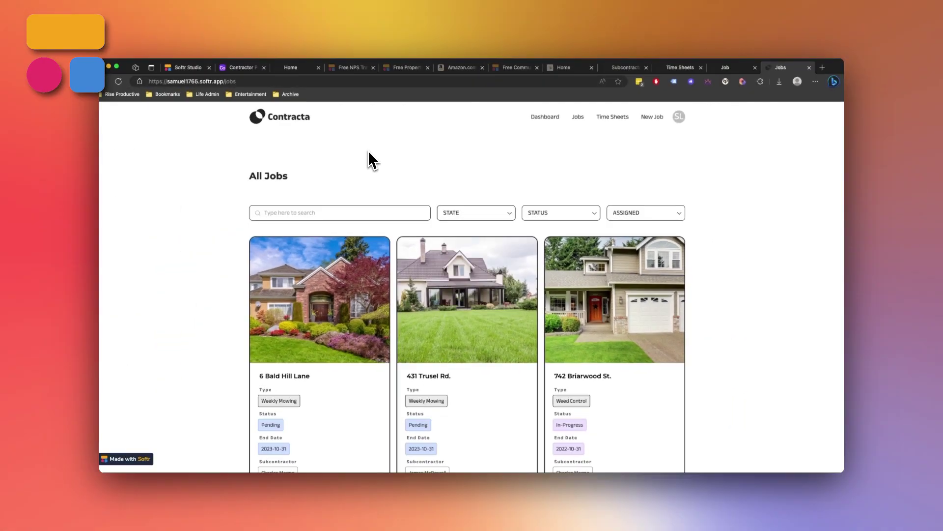